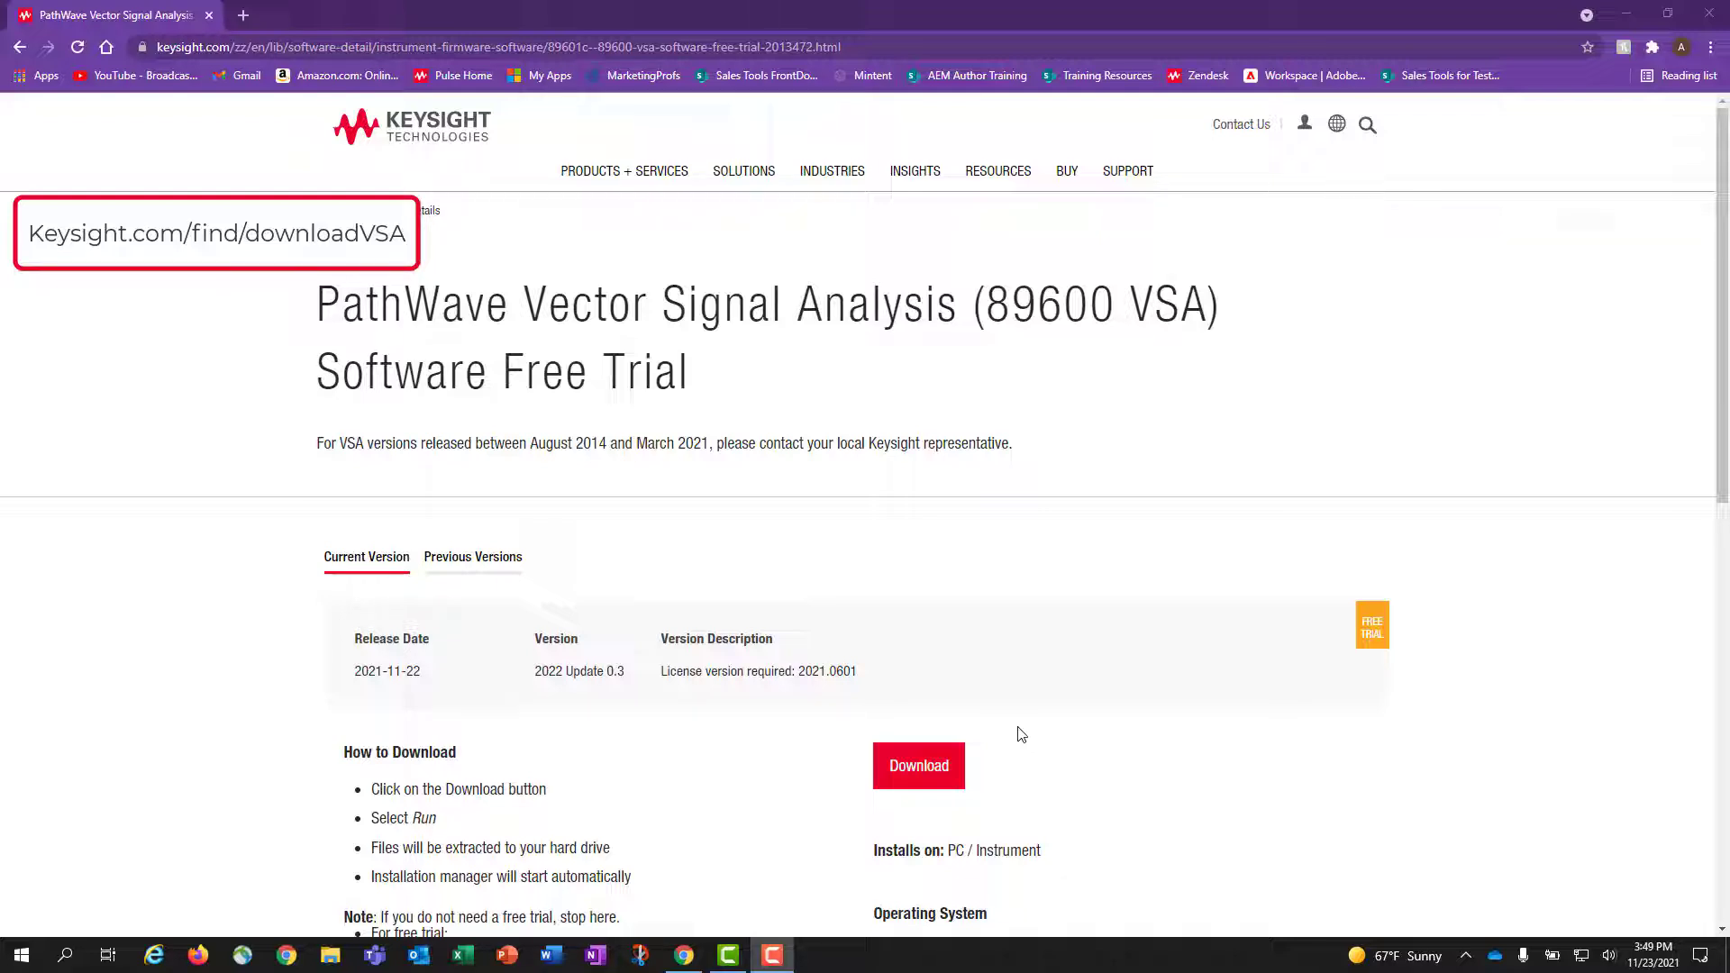
# Submit the Software Download form to start downloading Vsa_2022_Update_0.3.exe.
pyautogui.click(951, 767)
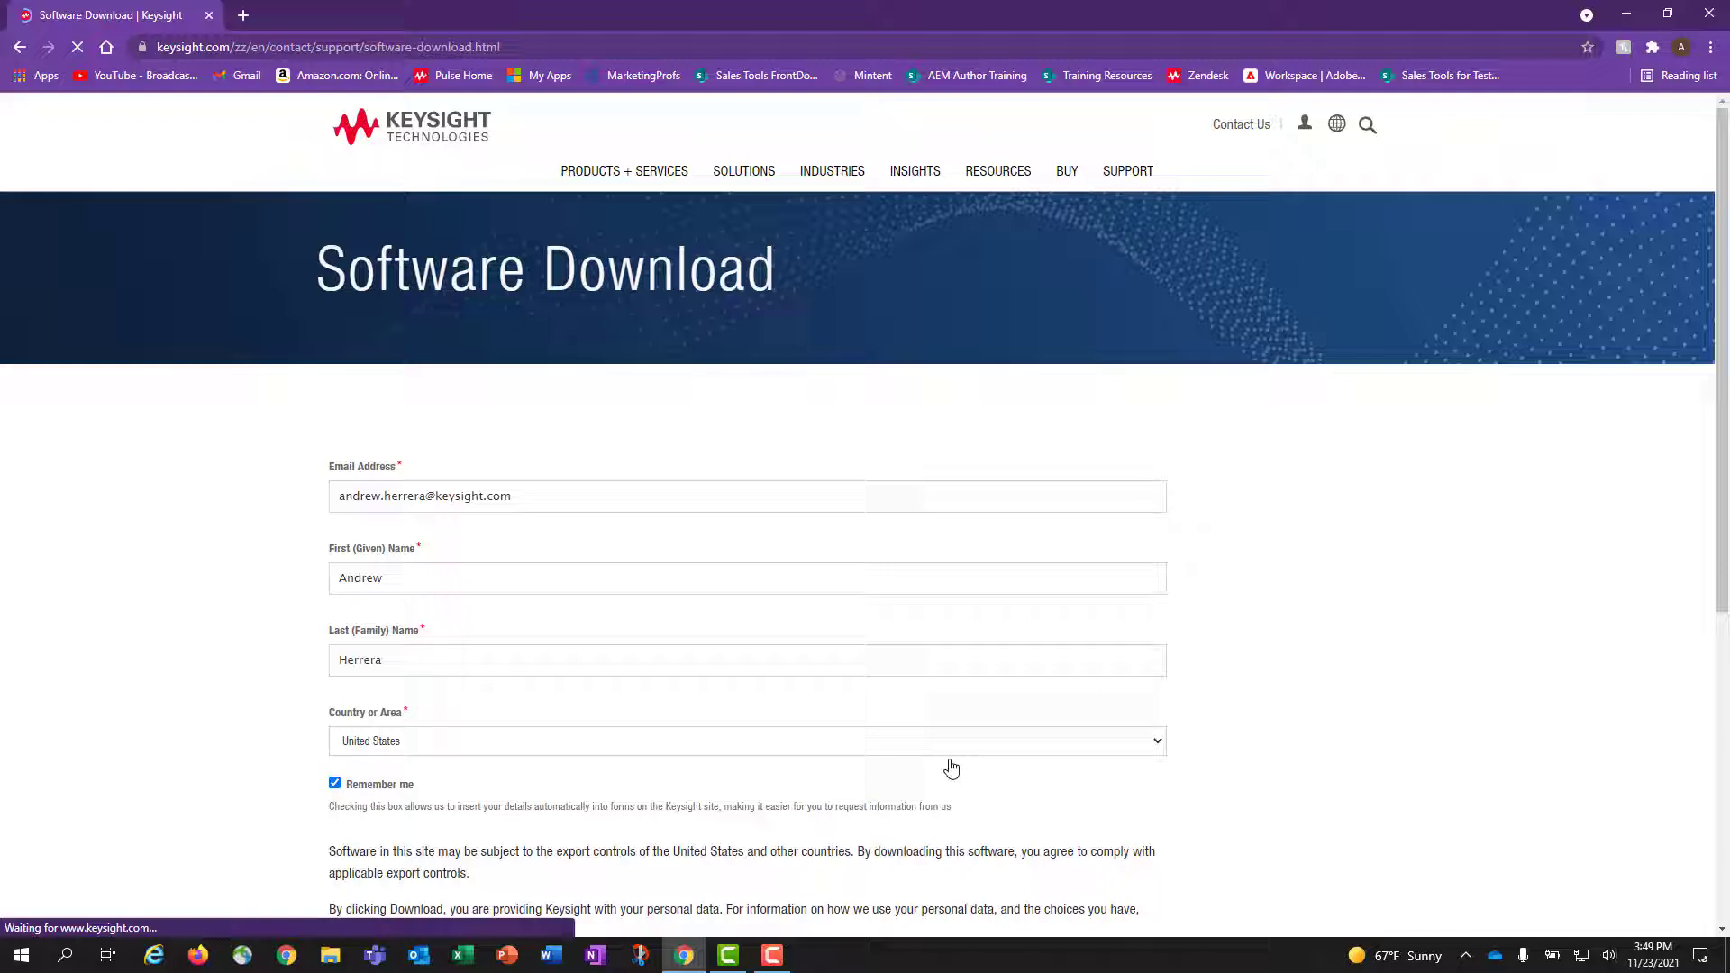
pyautogui.scroll(-3, 951, 767)
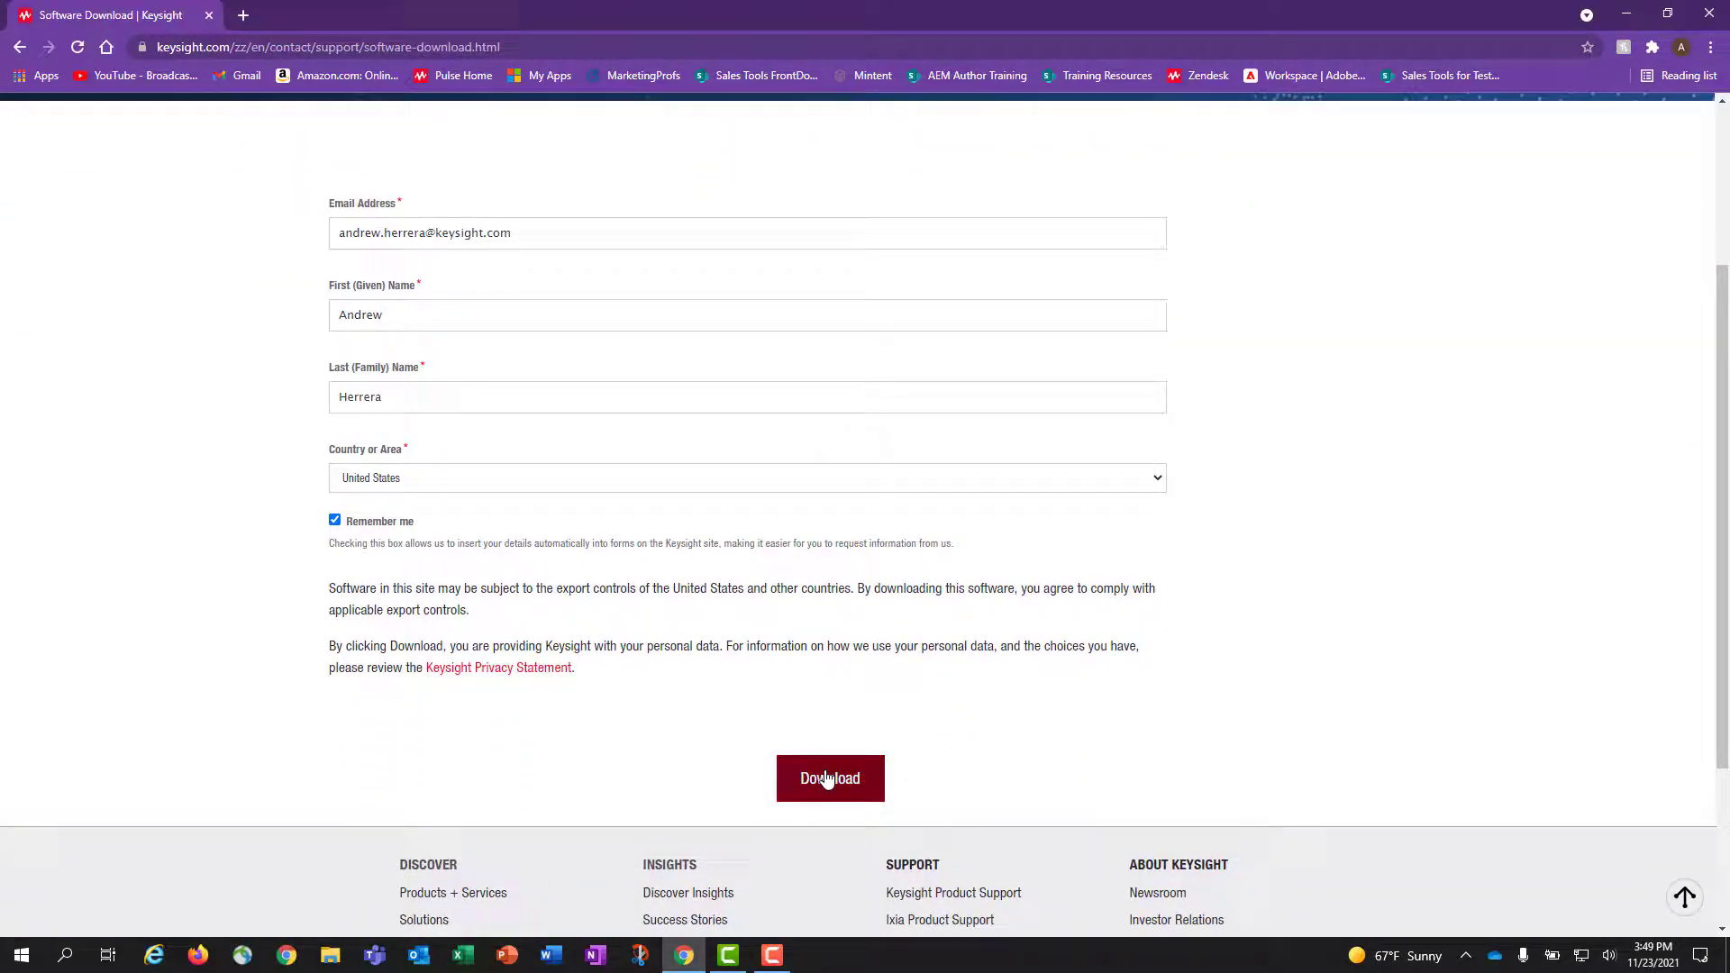
pyautogui.click(827, 779)
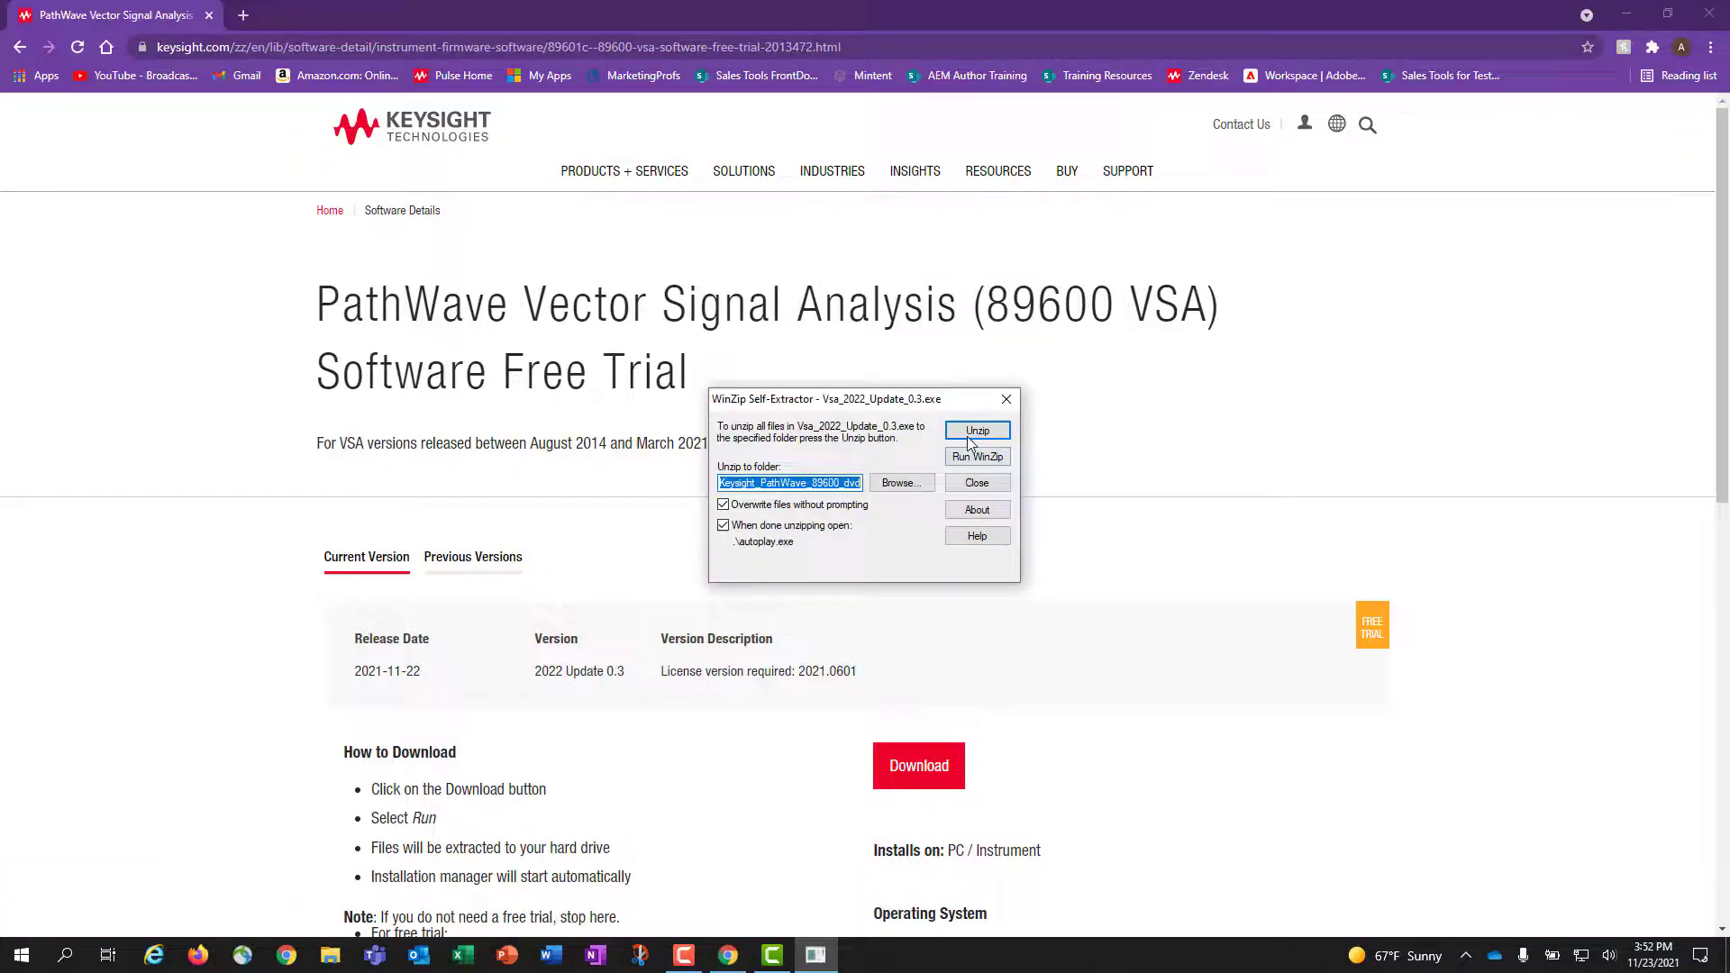
# Unzip the 148 installer files with WinZip Self-Extractor and acknowledge the success message.
pyautogui.click(975, 432)
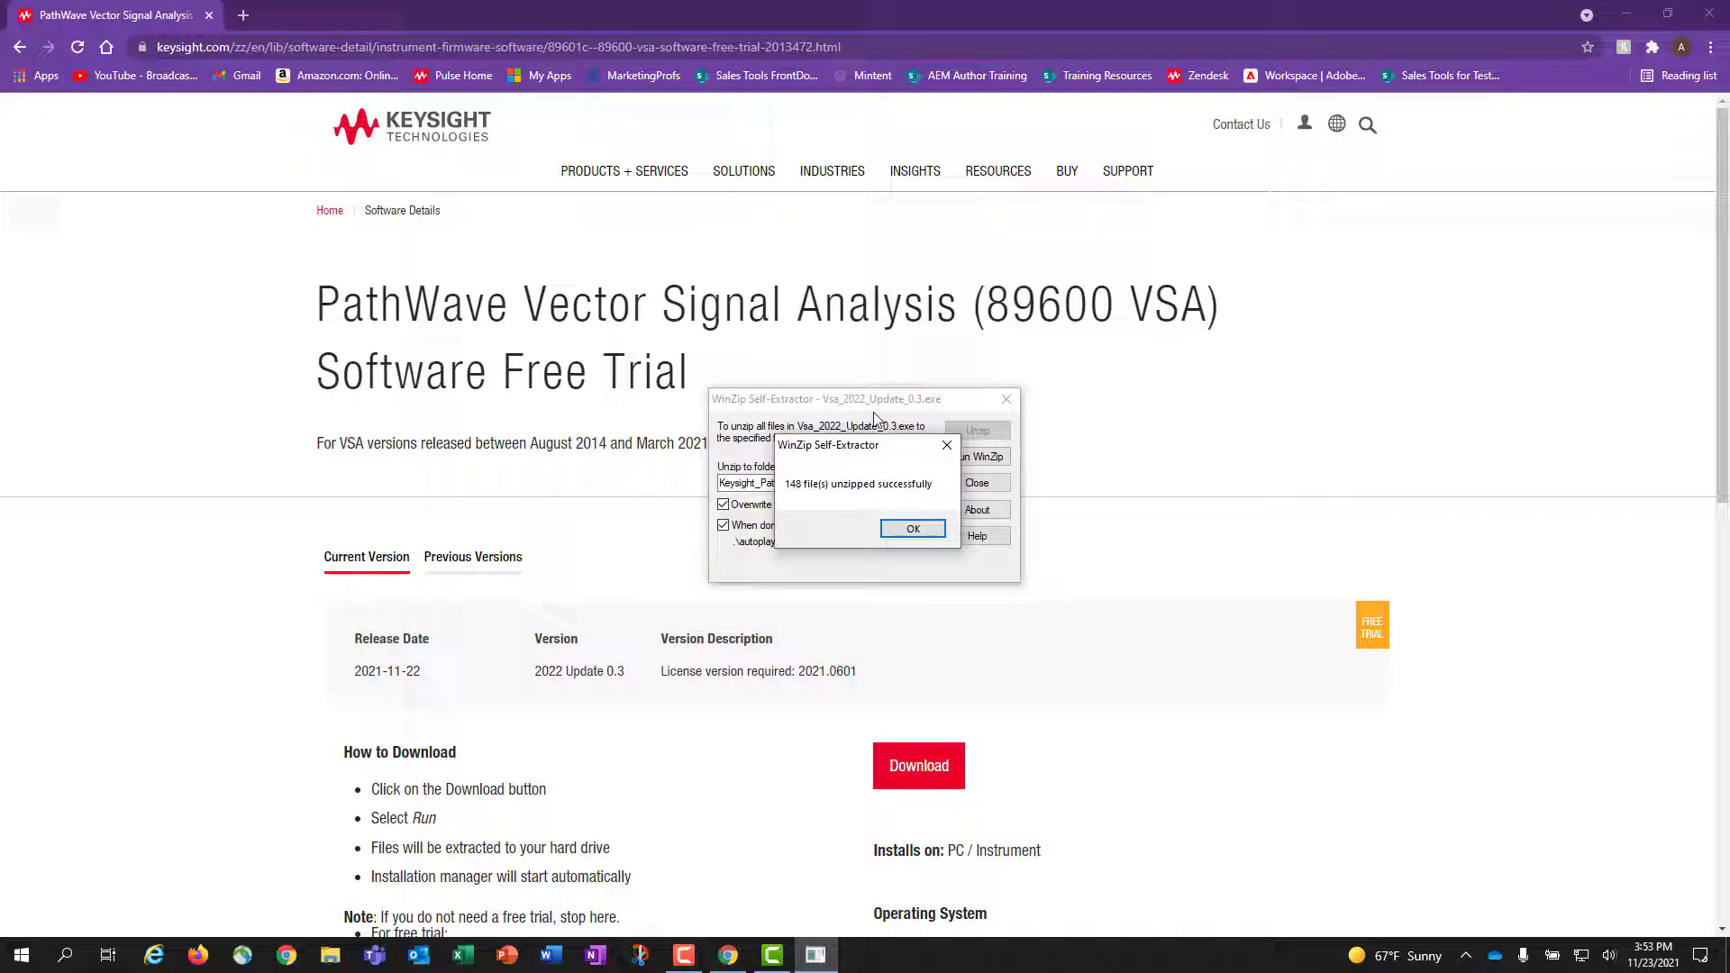
pyautogui.click(906, 528)
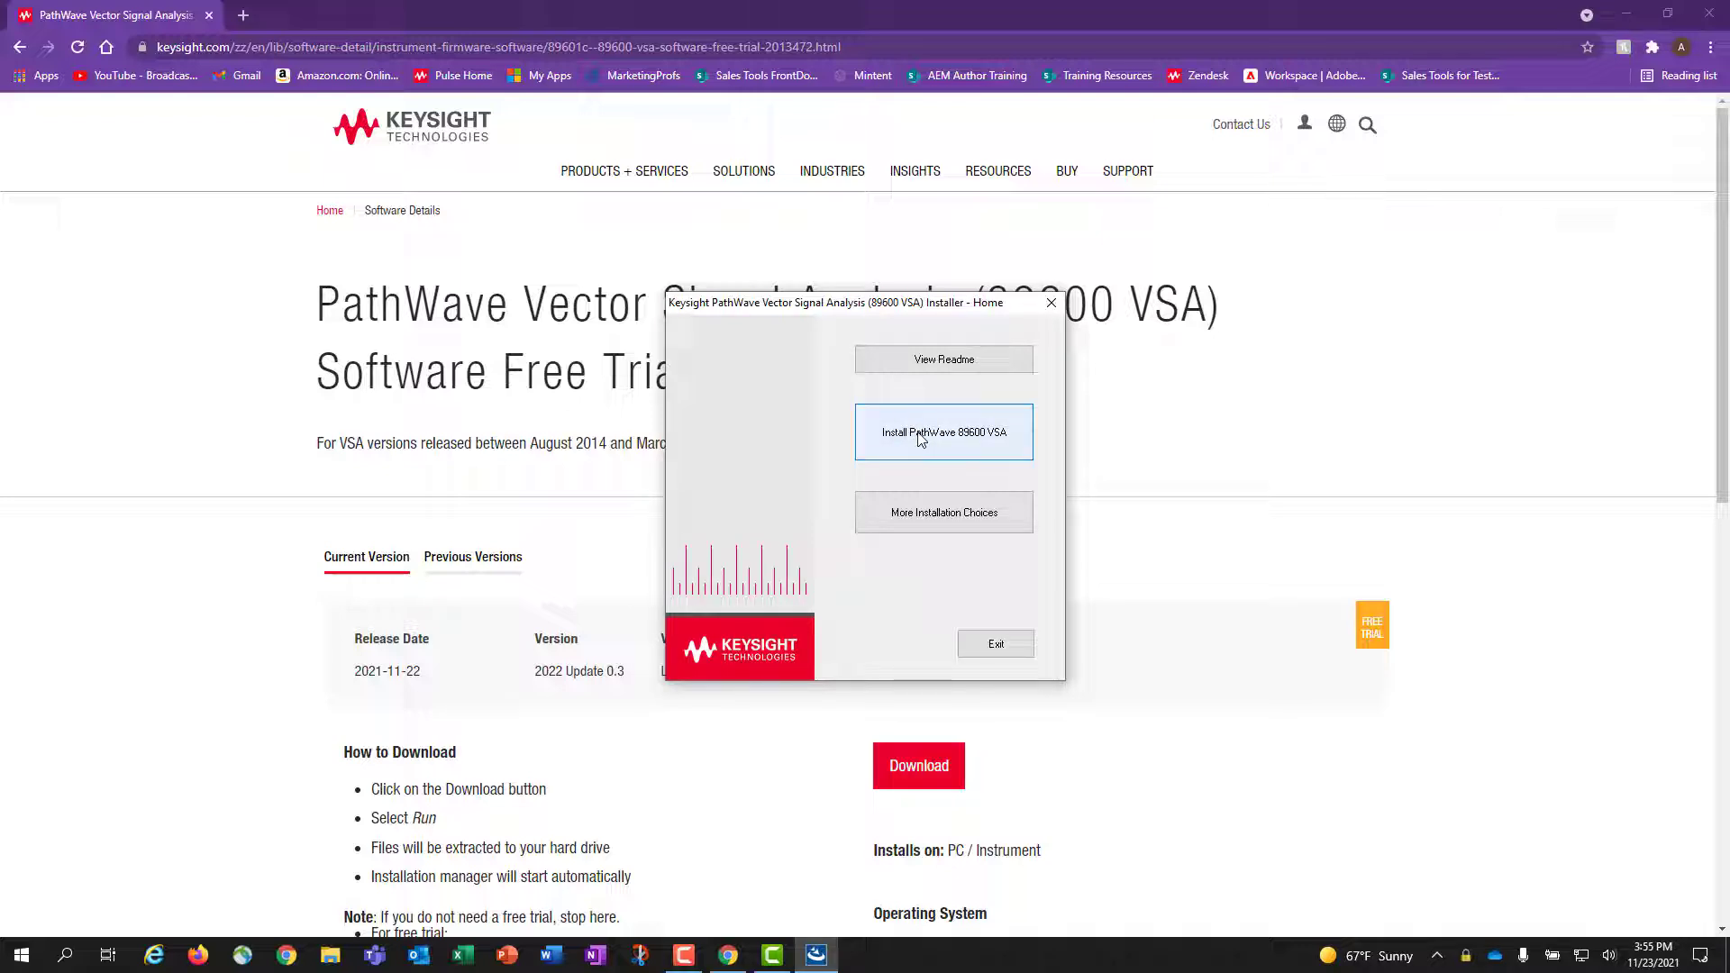
# Start the PathWave 89600 VSA installation wizard and accept the licence agreement.
pyautogui.click(919, 437)
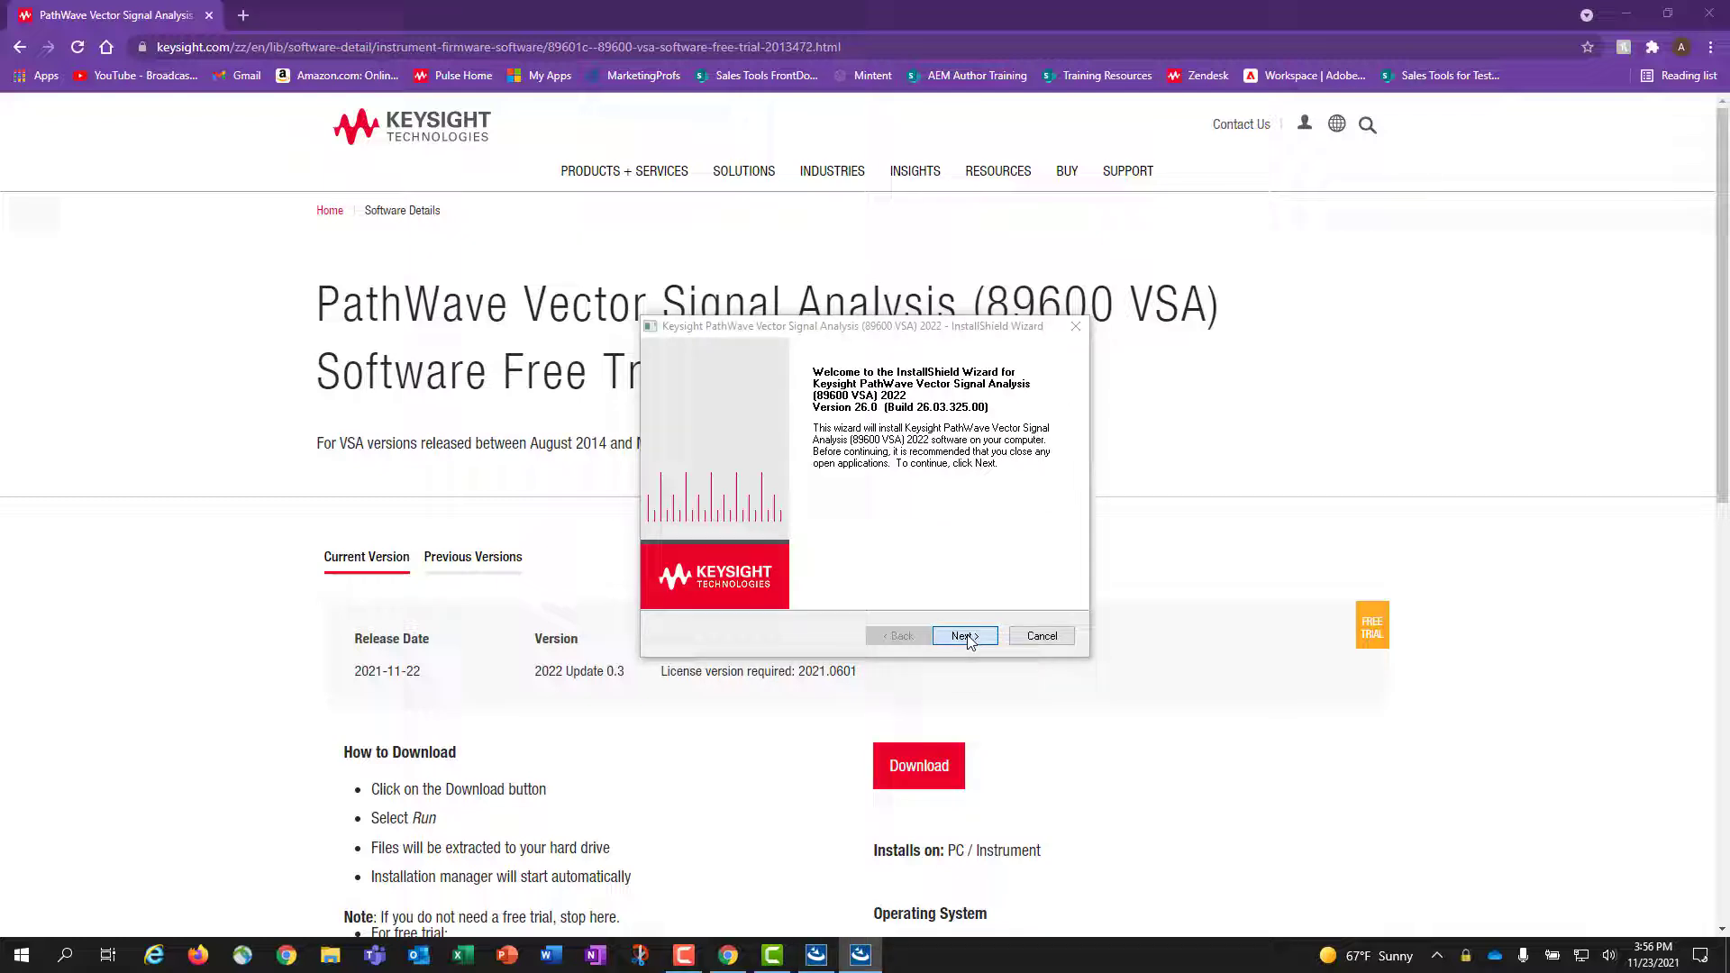
pyautogui.click(965, 636)
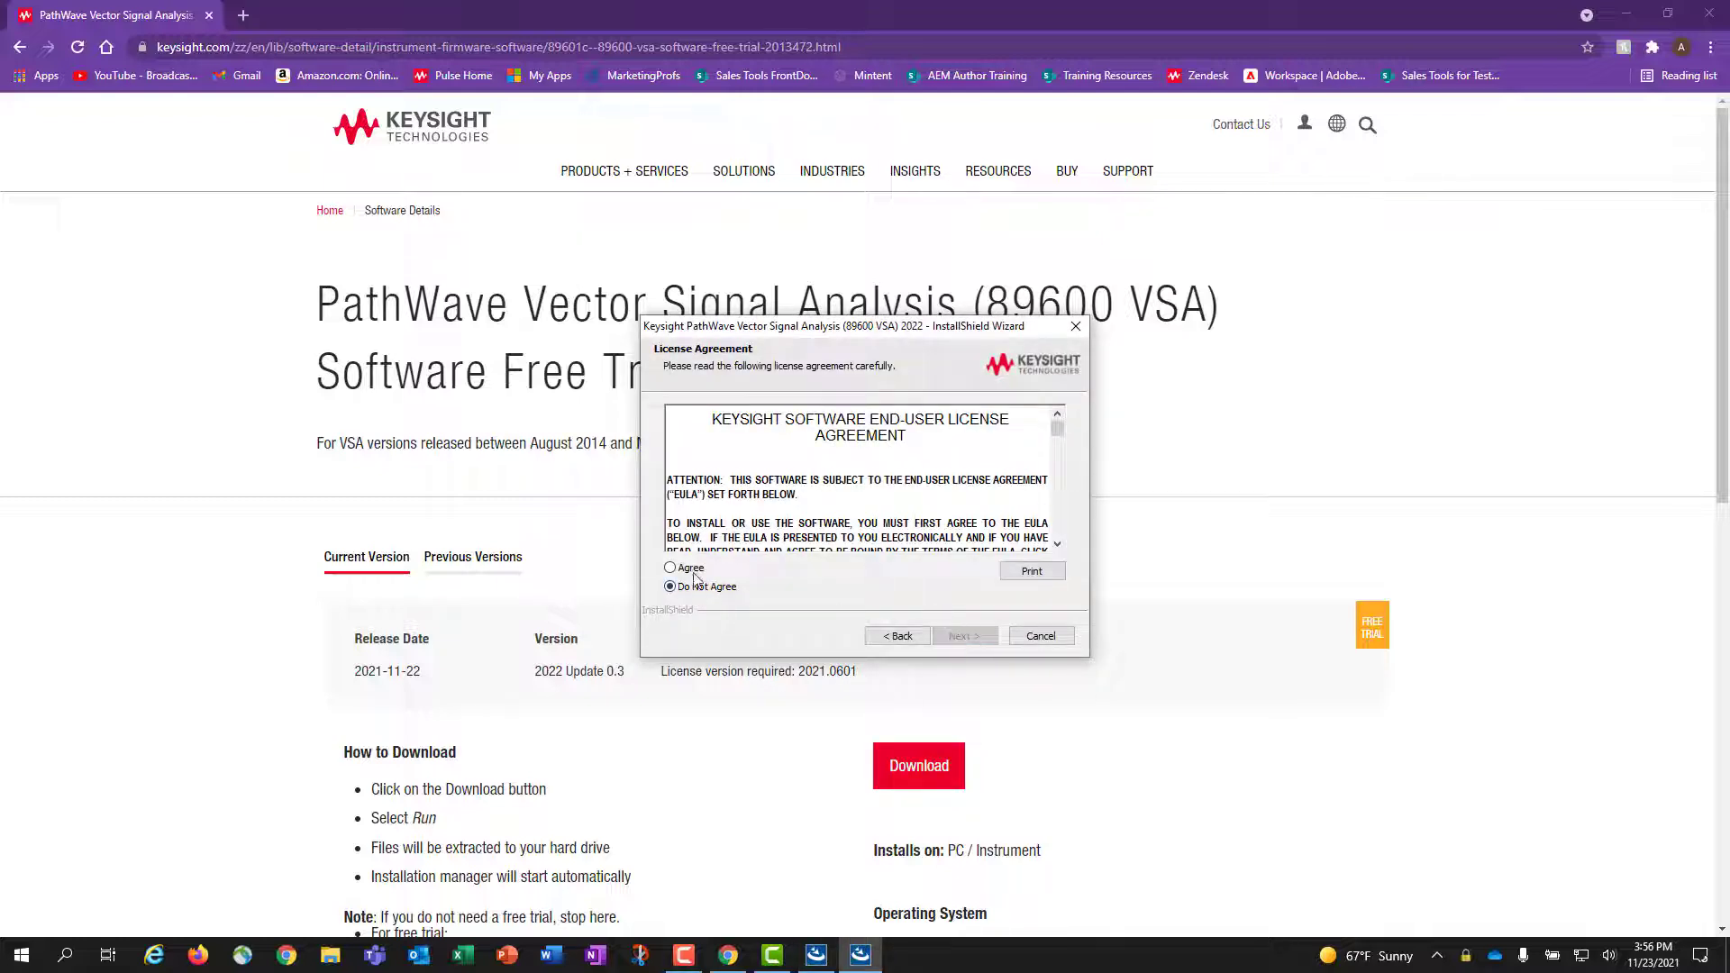
pyautogui.click(687, 569)
pyautogui.click(953, 637)
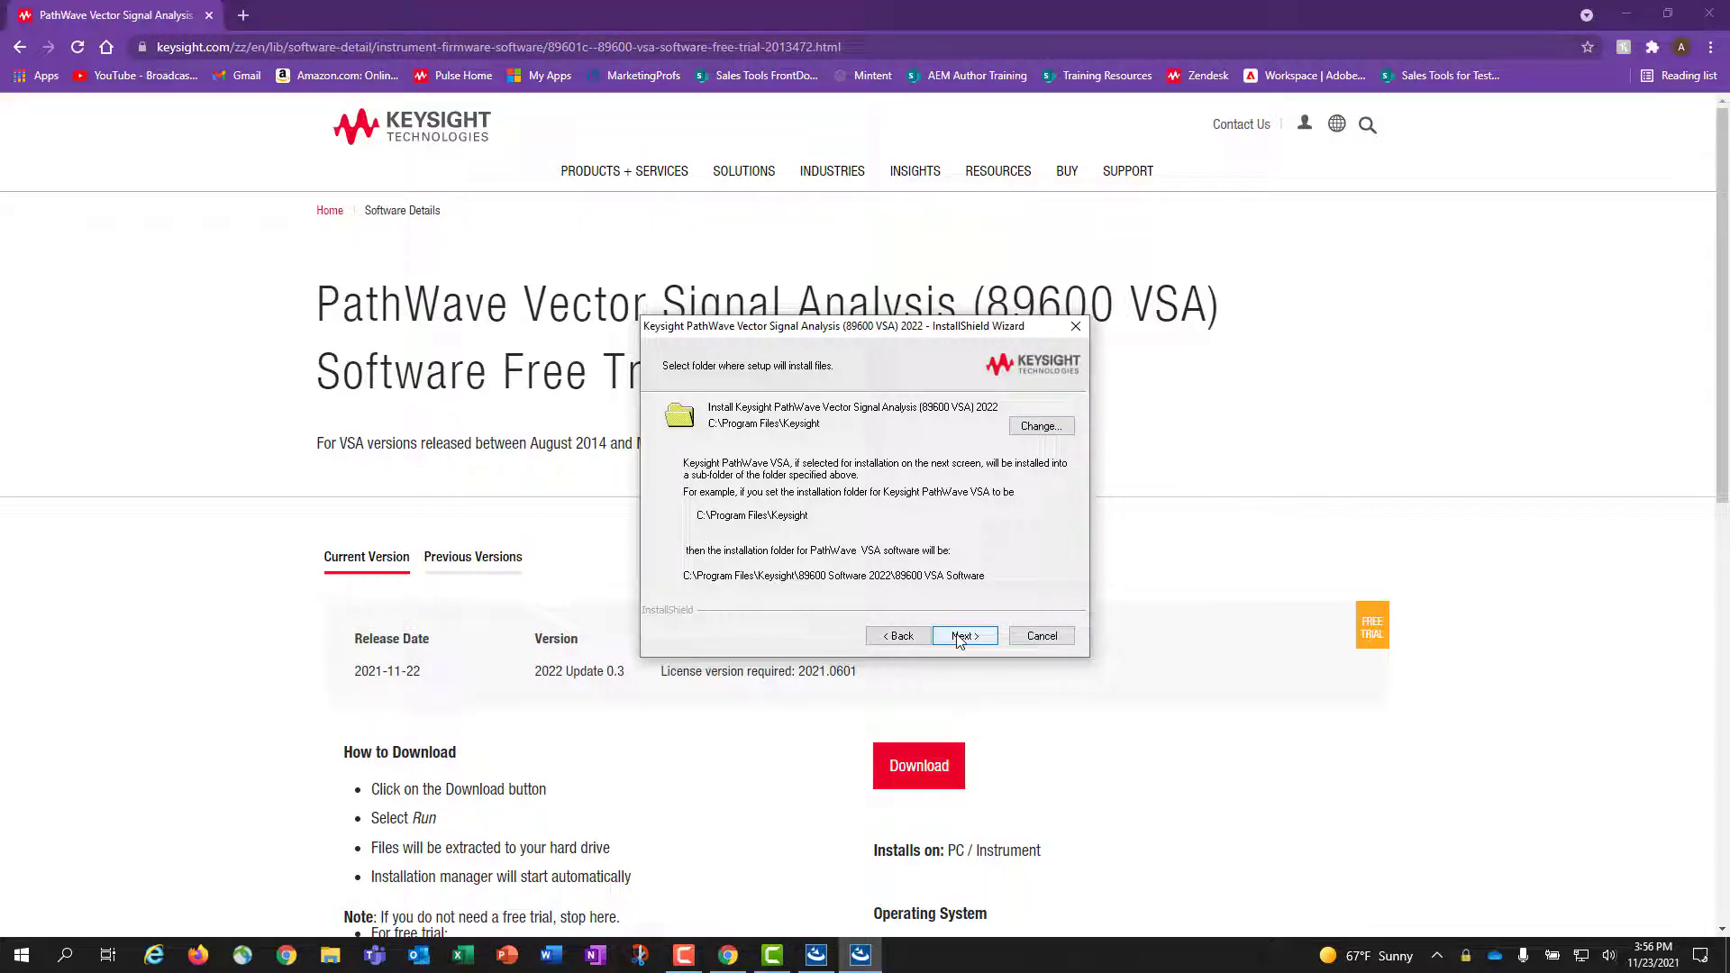
# Install into the default C:\Program Files\Keysight folder with the selected features, then finish and exit.
pyautogui.click(961, 640)
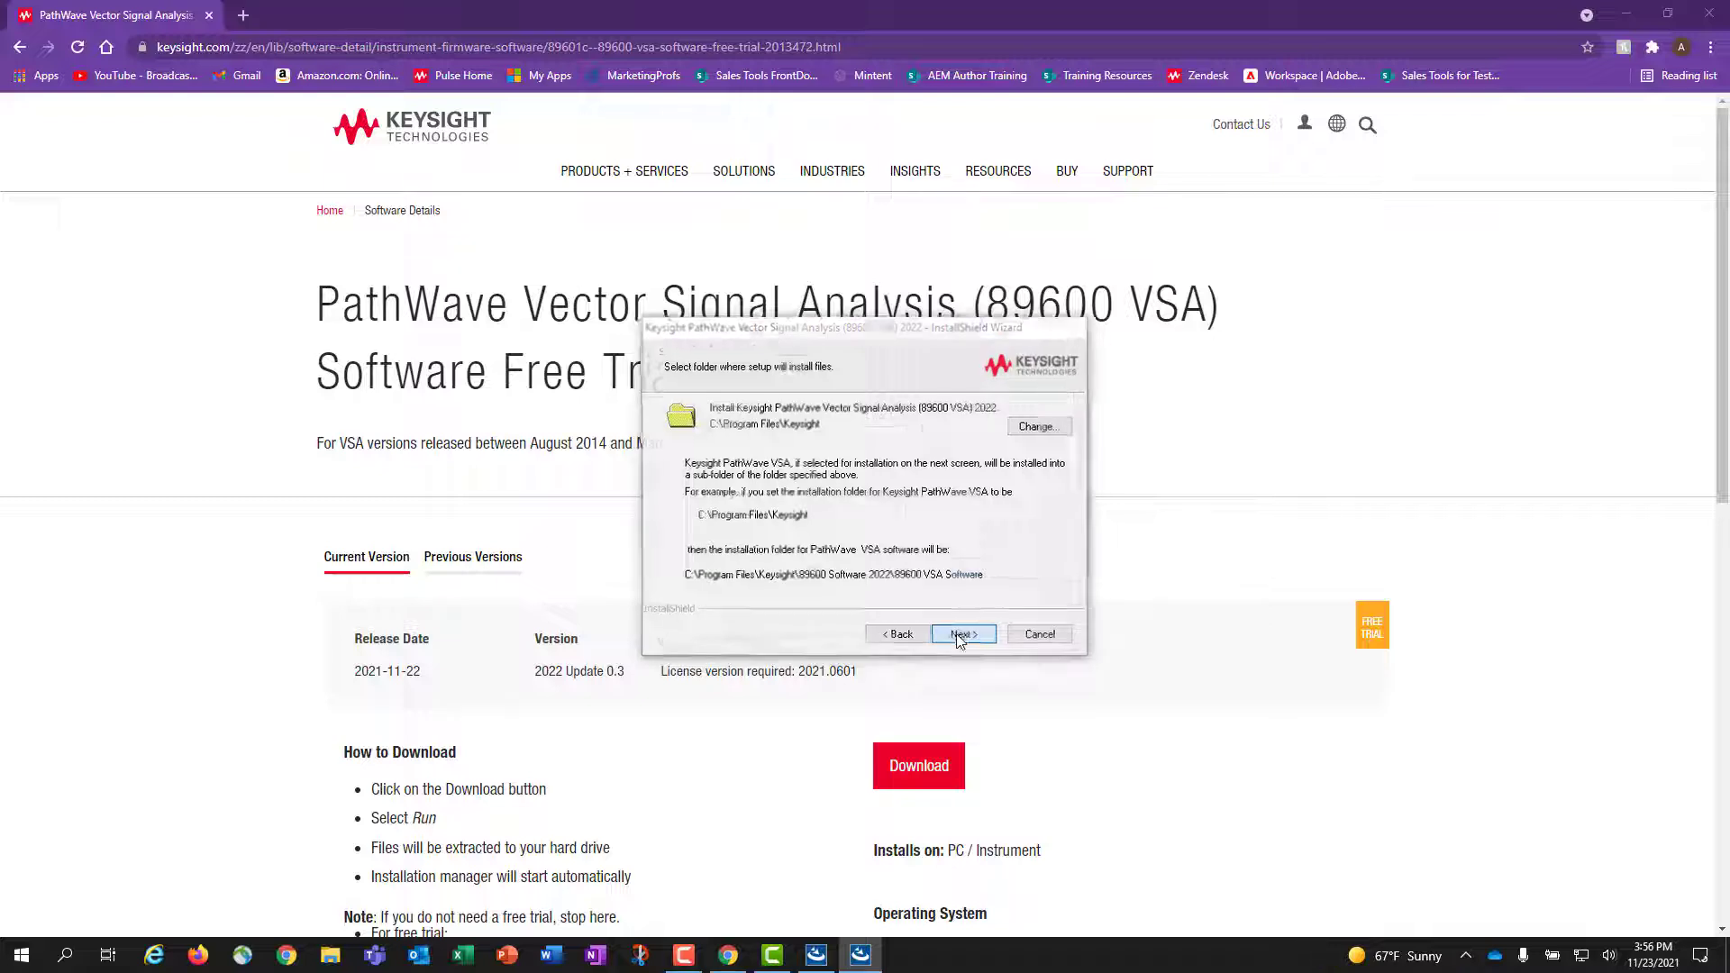
pyautogui.click(960, 636)
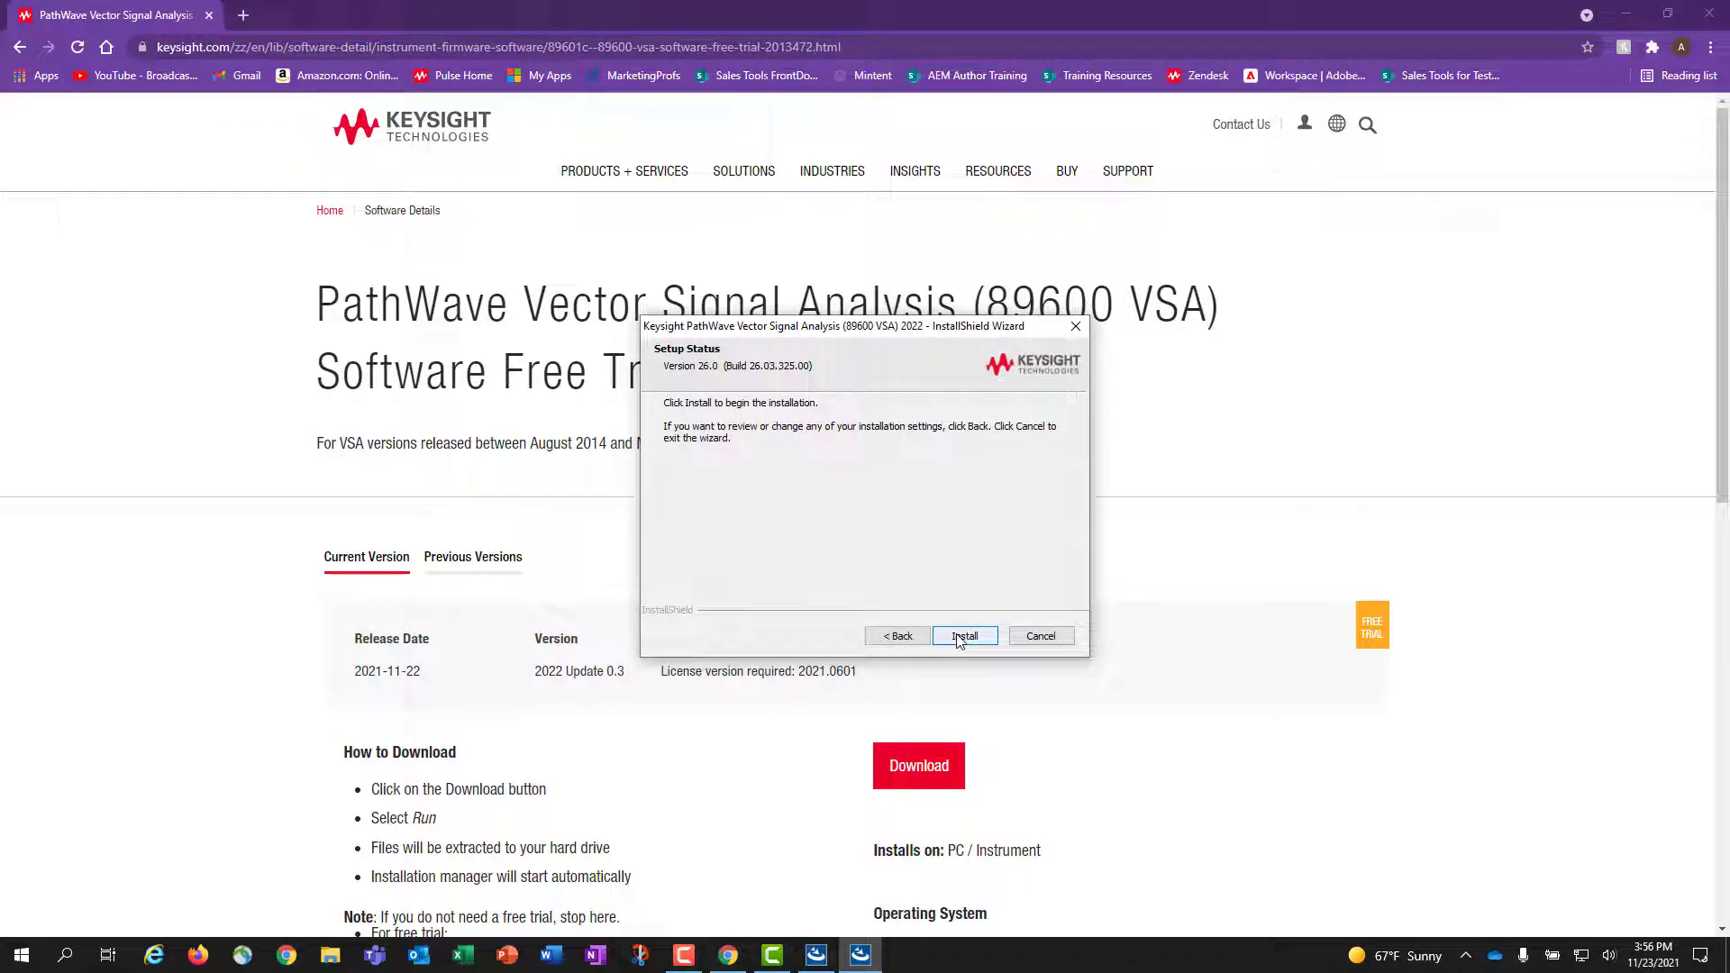
pyautogui.click(961, 638)
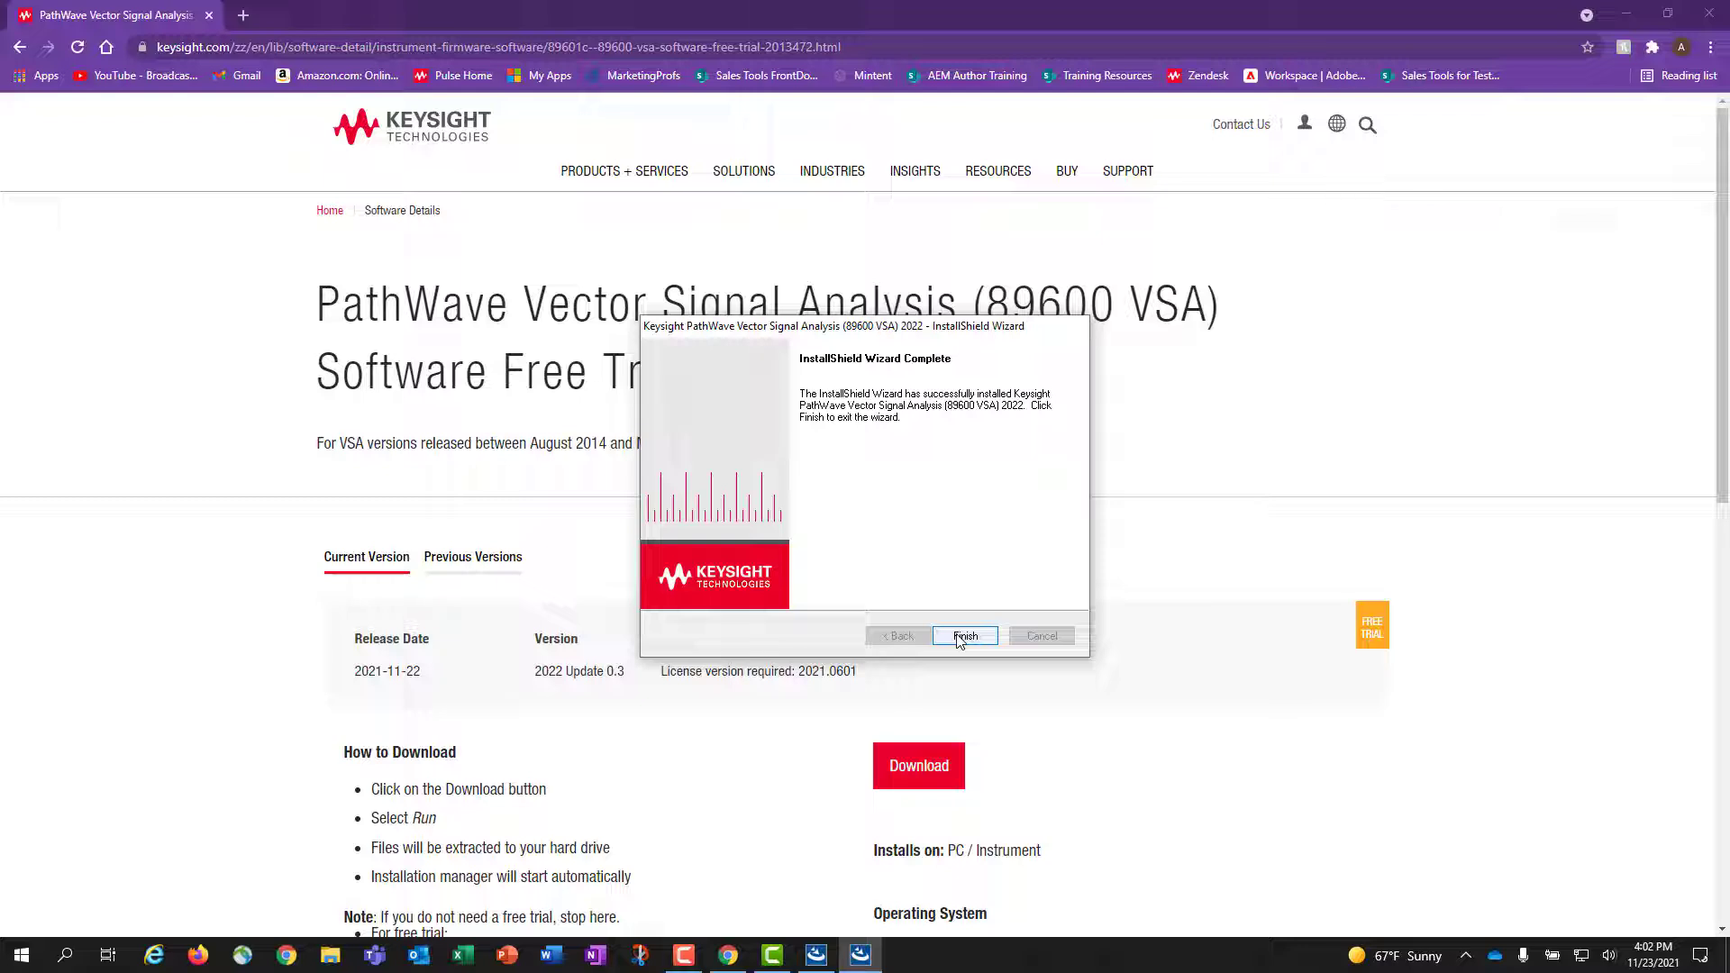
pyautogui.click(962, 636)
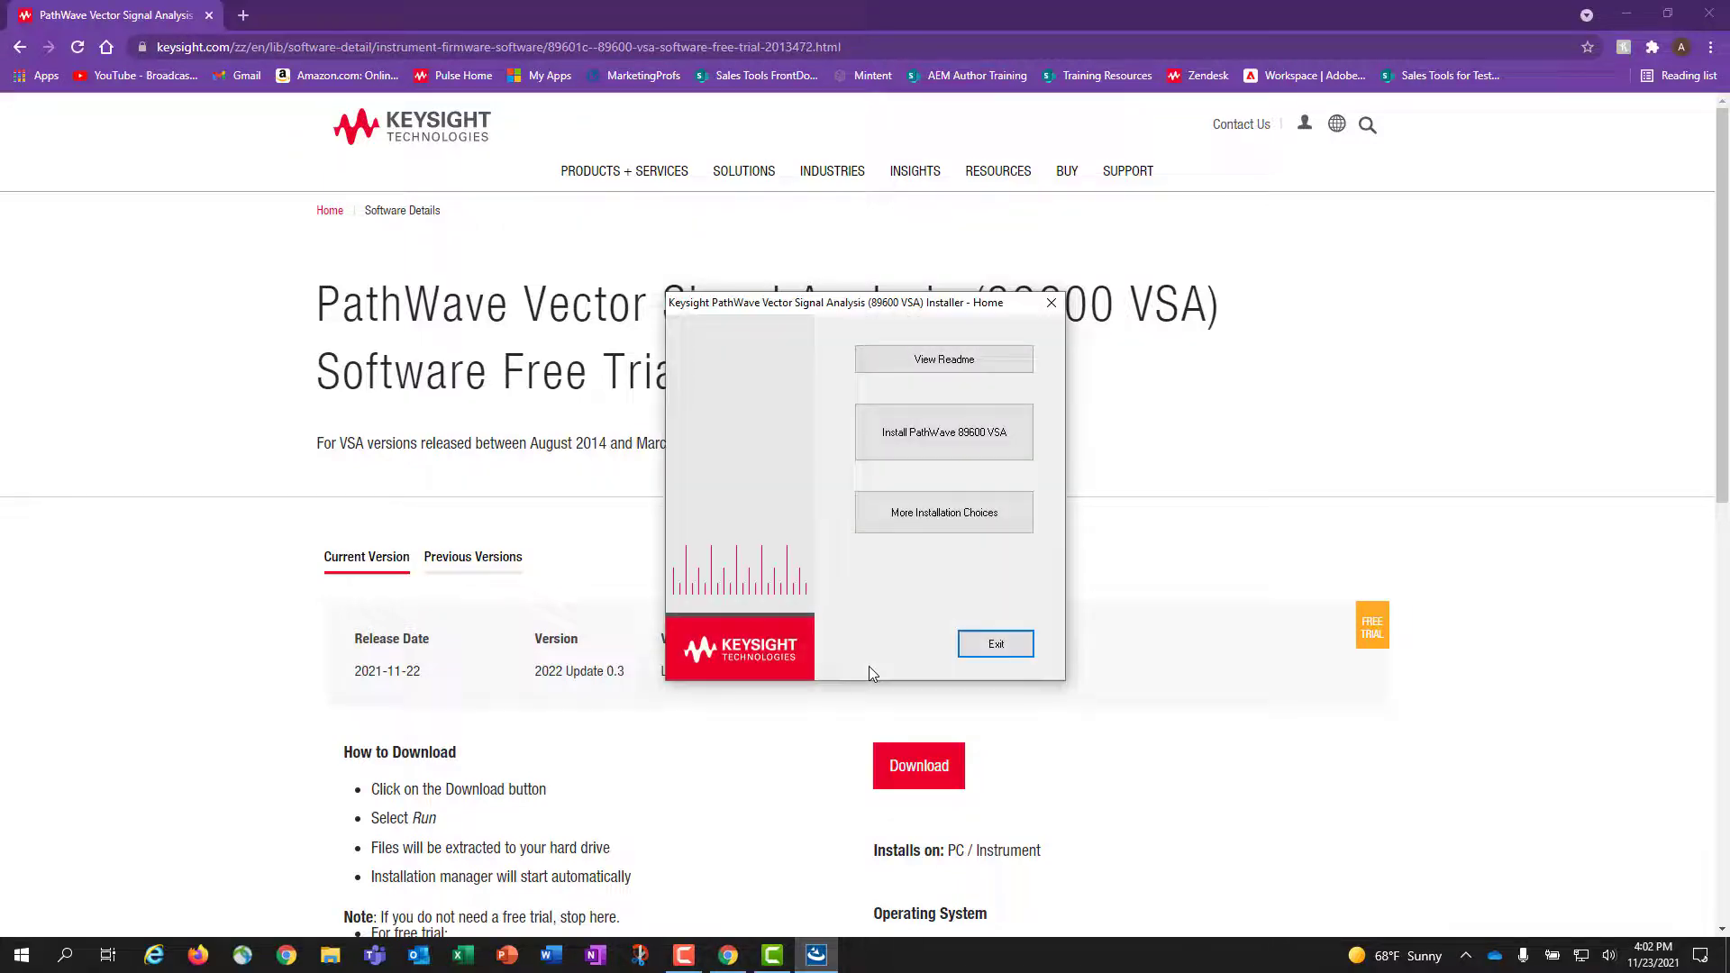
pyautogui.click(996, 645)
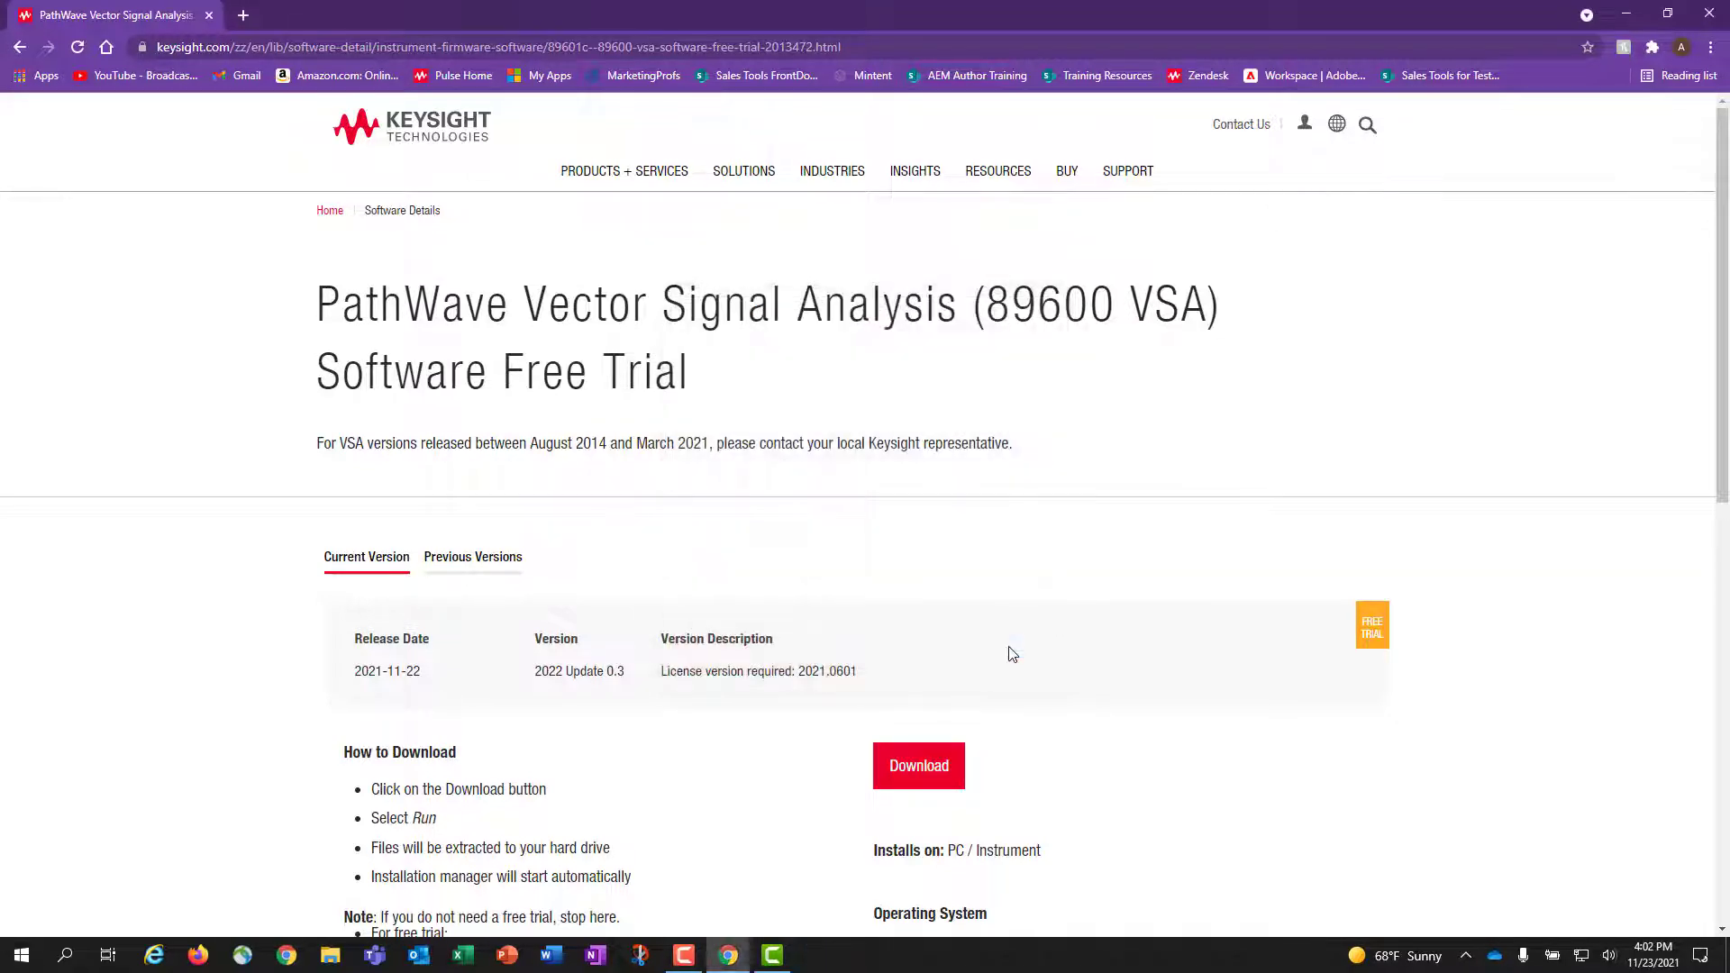
# Launch Keysight PathWave 89600 VSA 2022 by searching '8960' in Windows search.
pyautogui.click(66, 957)
pyautogui.write('89')
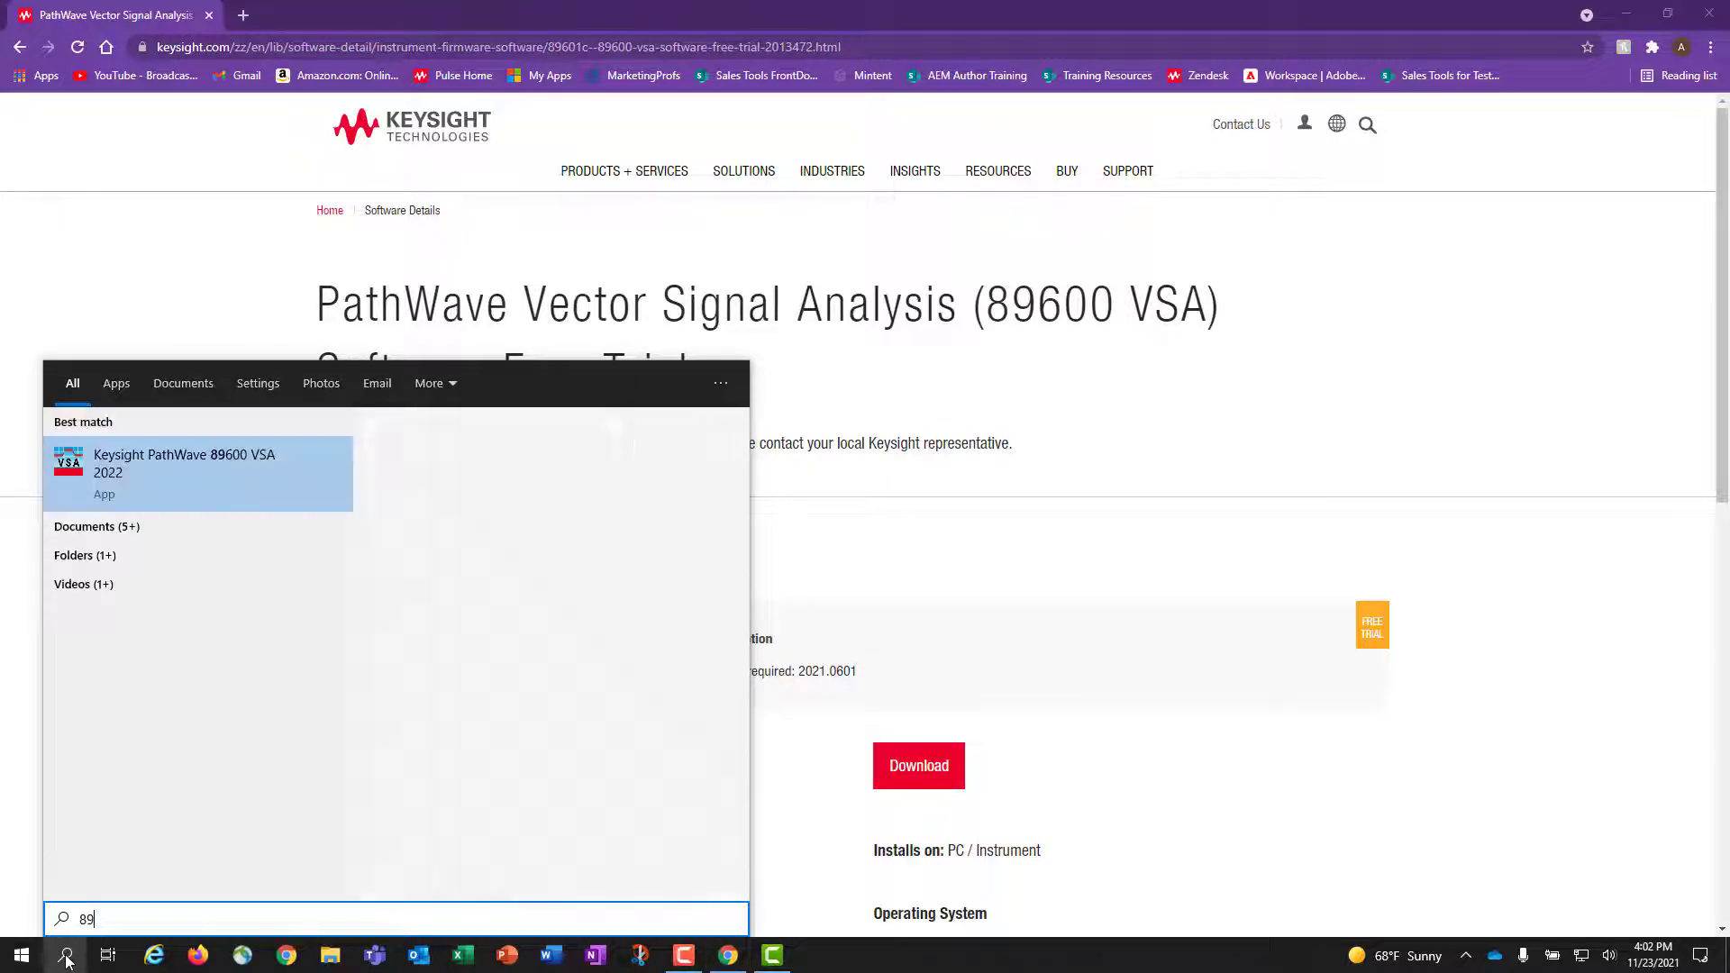
pyautogui.write('60')
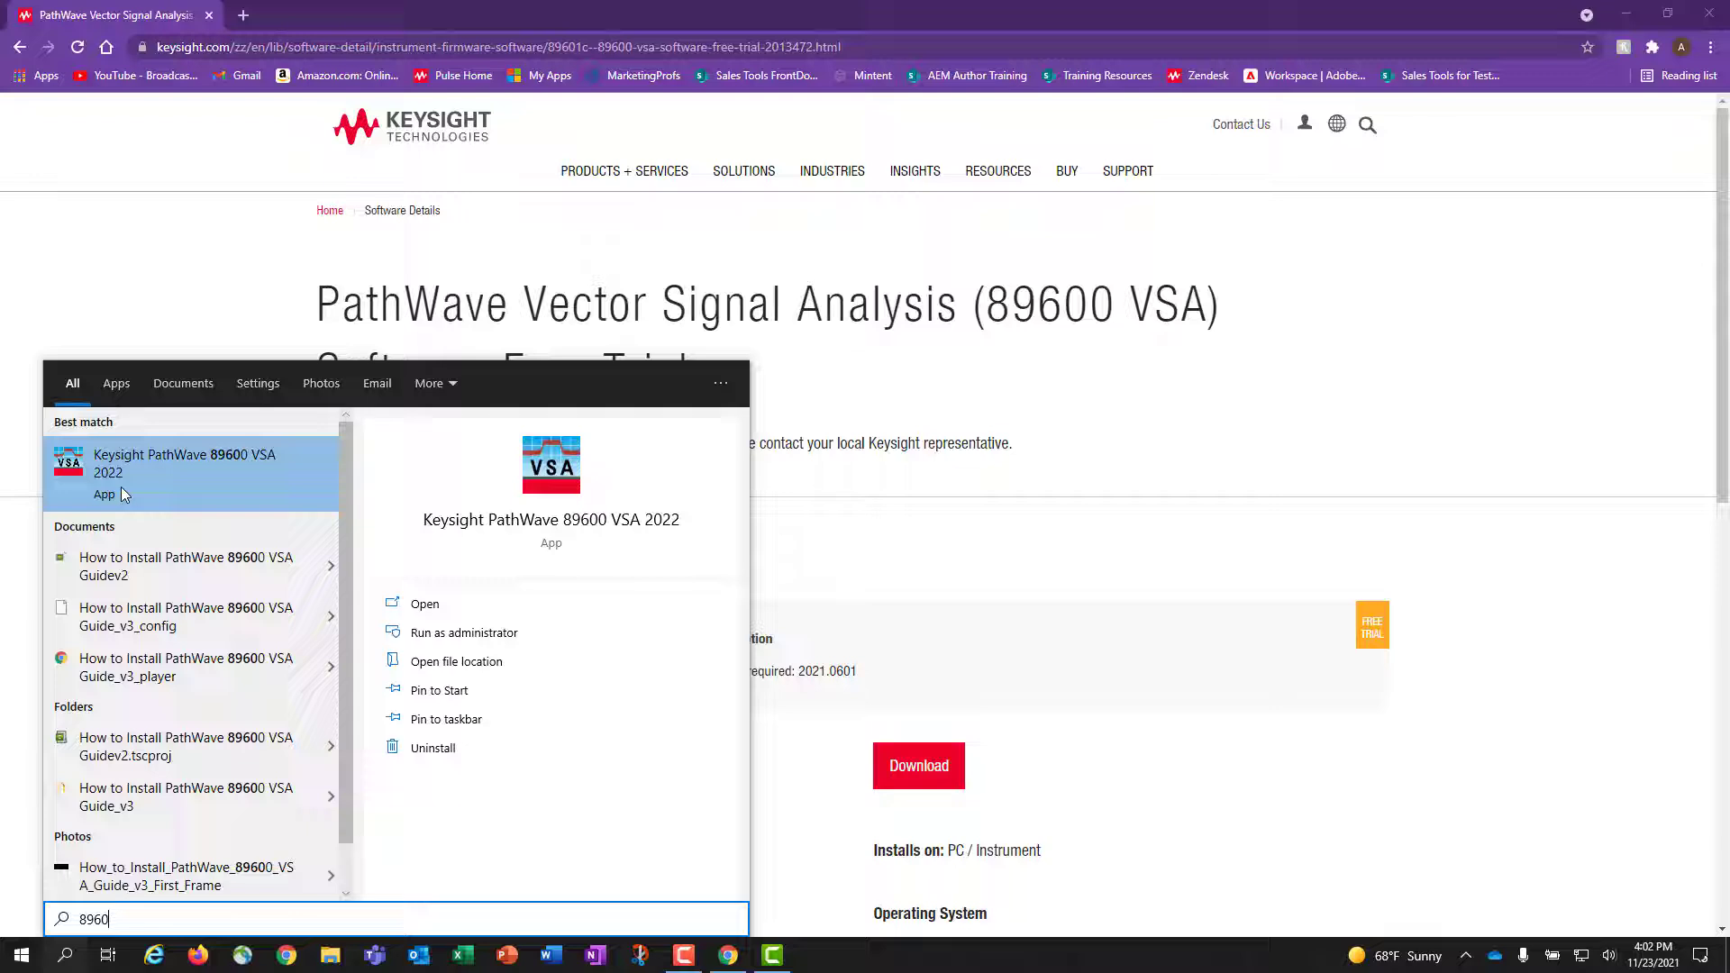
pyautogui.click(124, 495)
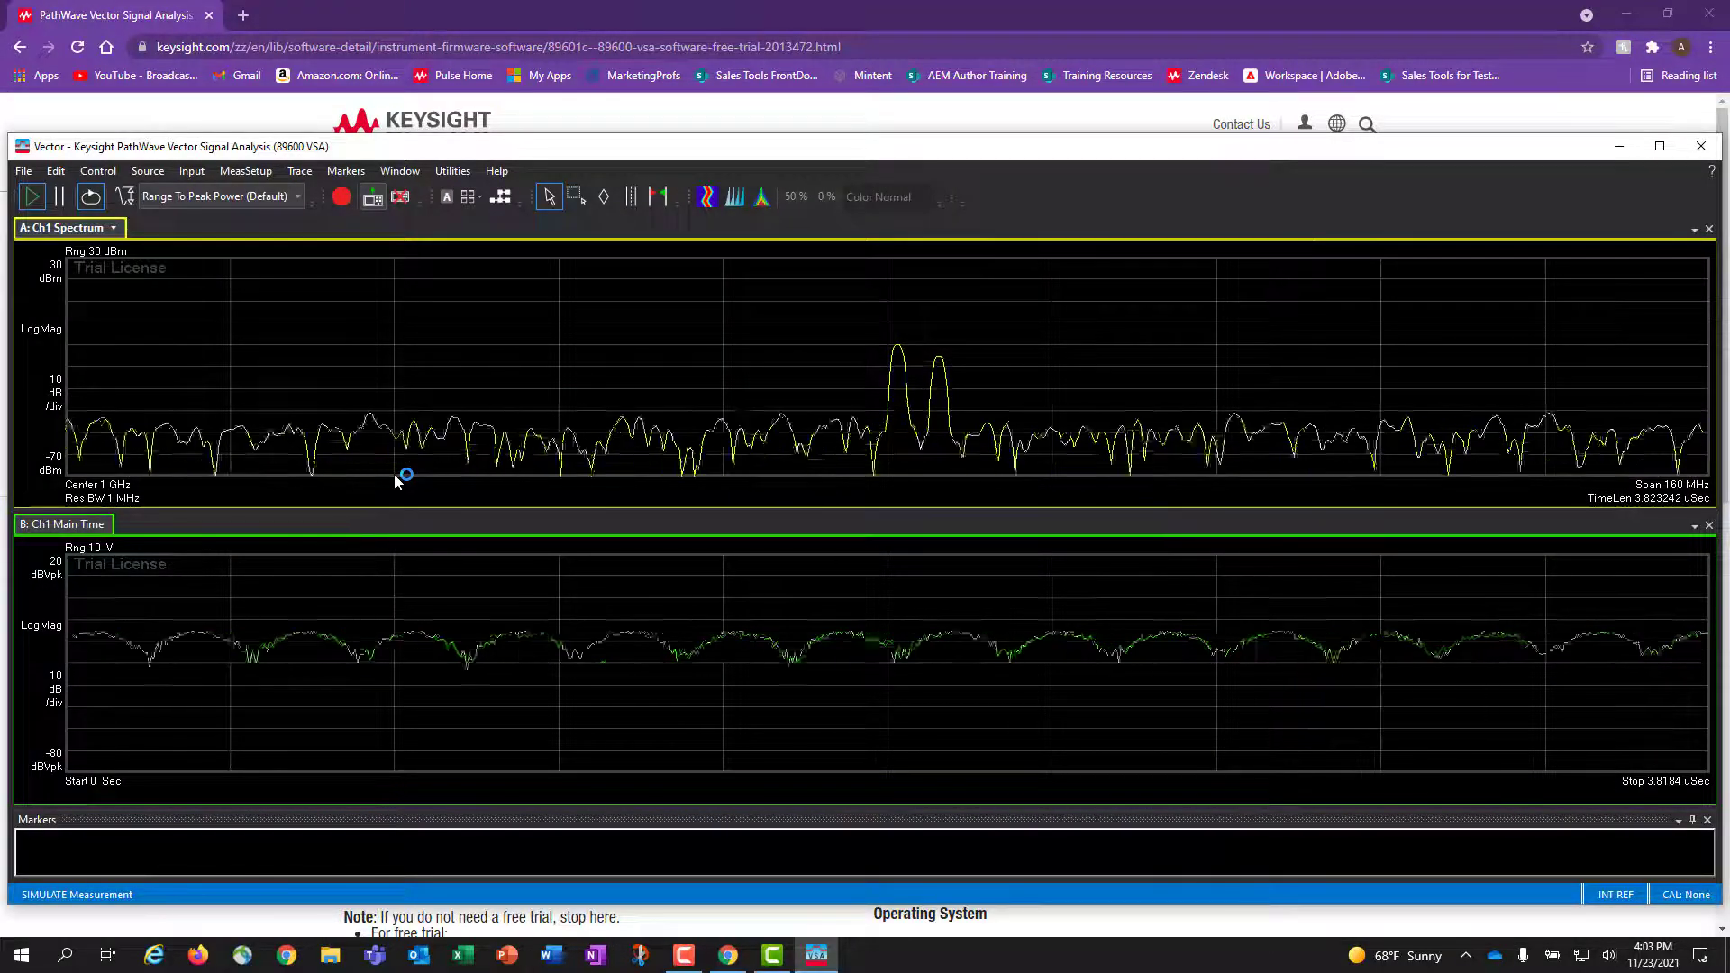
# Pause and resume the simulated measurement, then close the application.
pyautogui.click(60, 197)
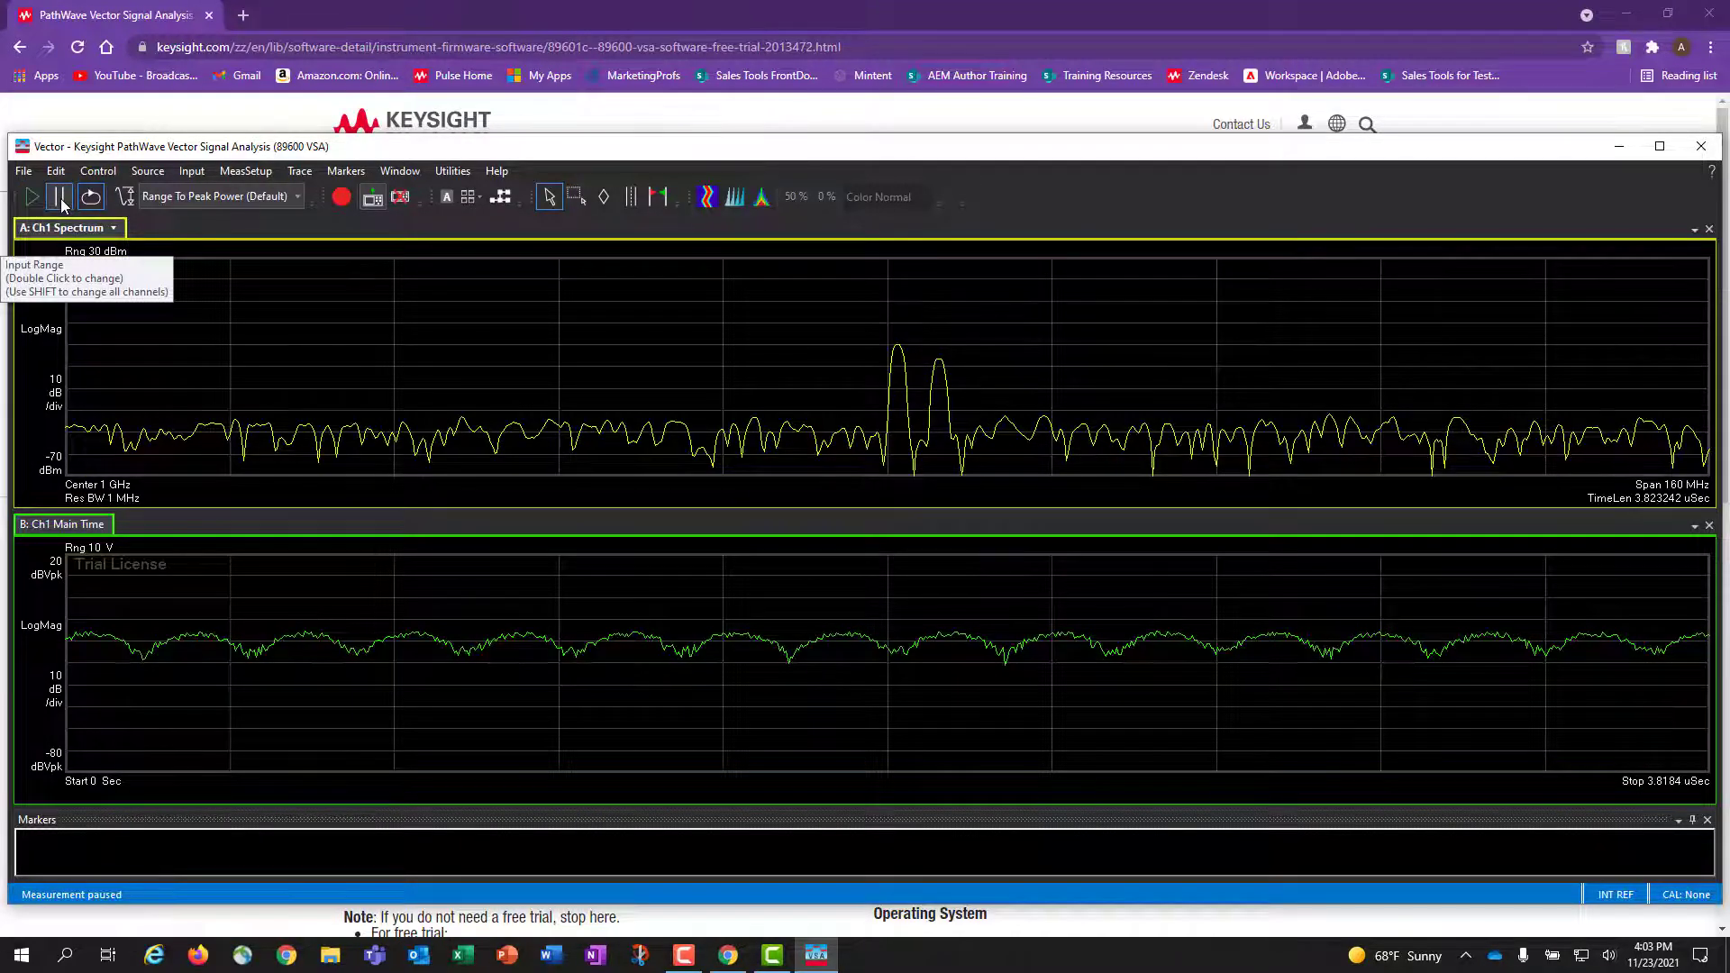
pyautogui.click(33, 198)
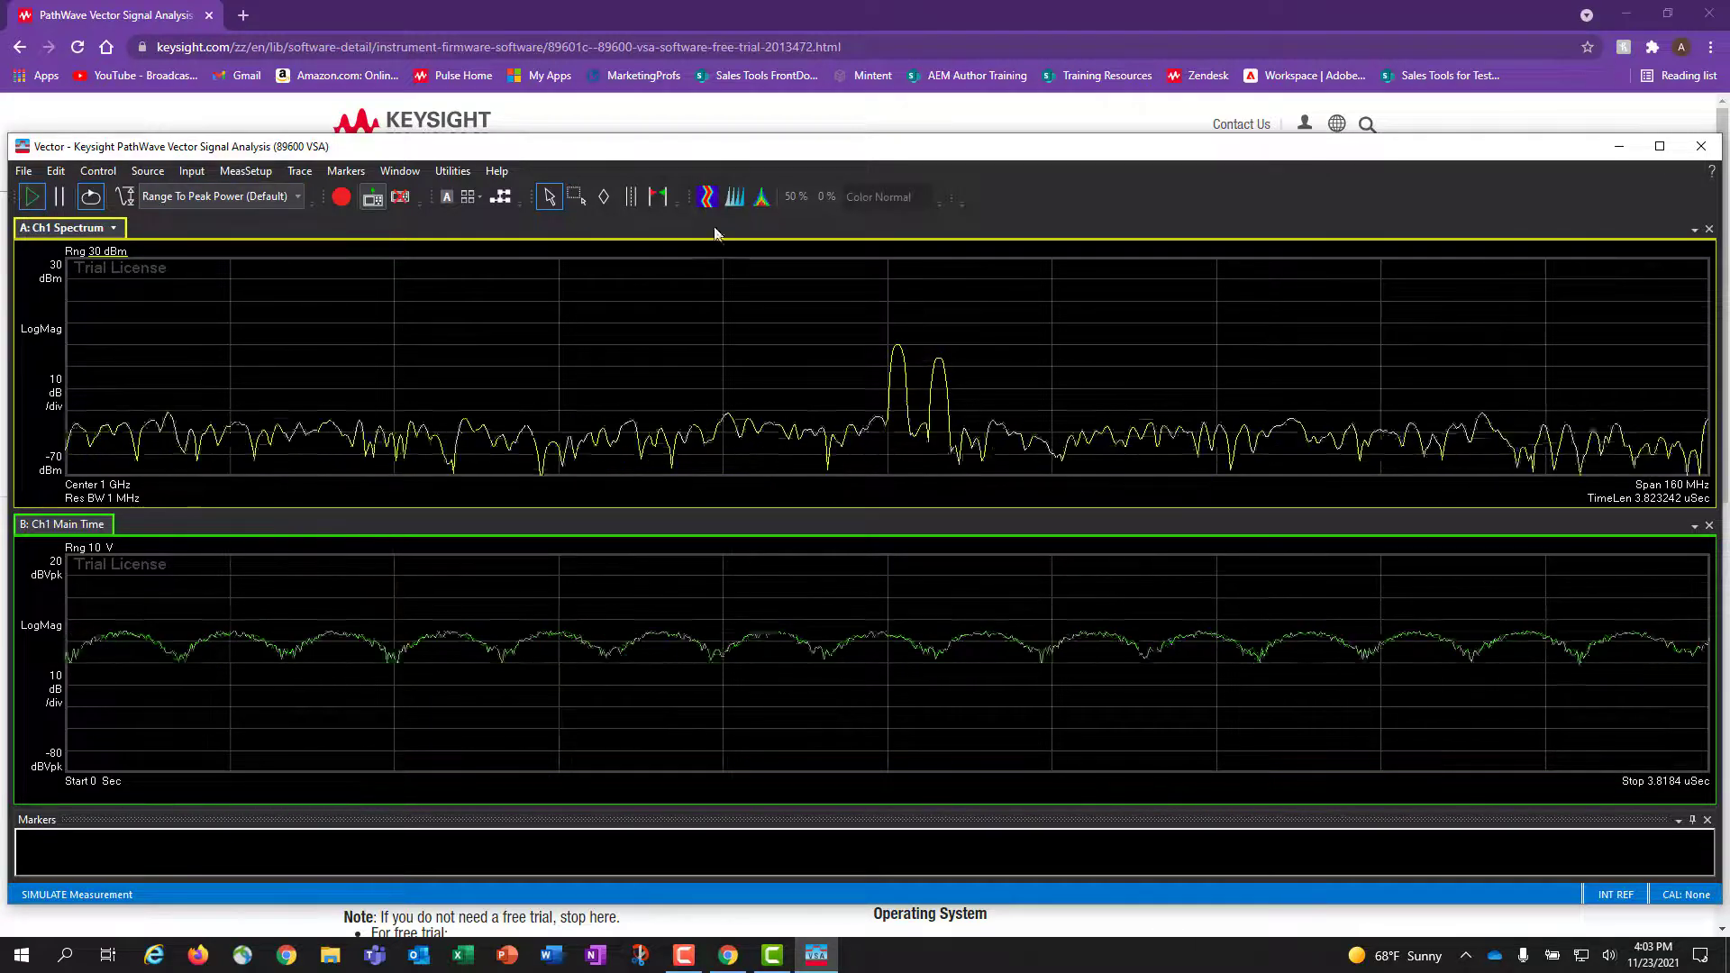
pyautogui.click(1702, 147)
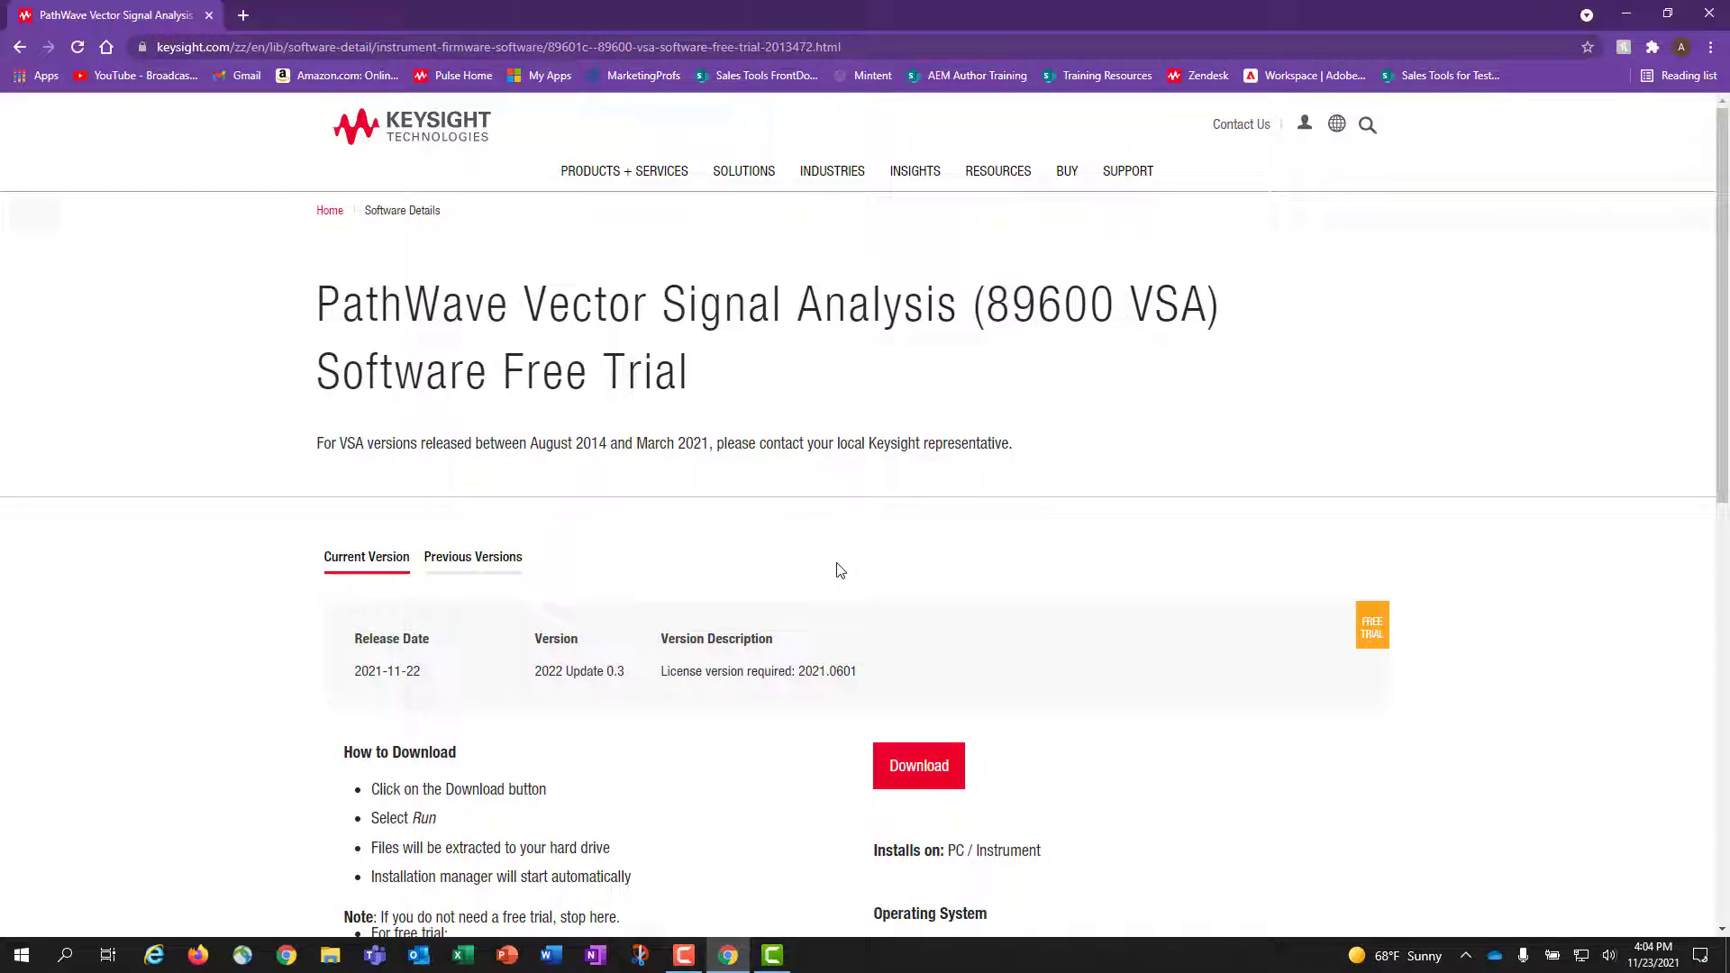
# Open Keysight License Manager via a 'licen' search and copy the Host ID to the clipboard.
pyautogui.click(65, 958)
pyautogui.write('licen')
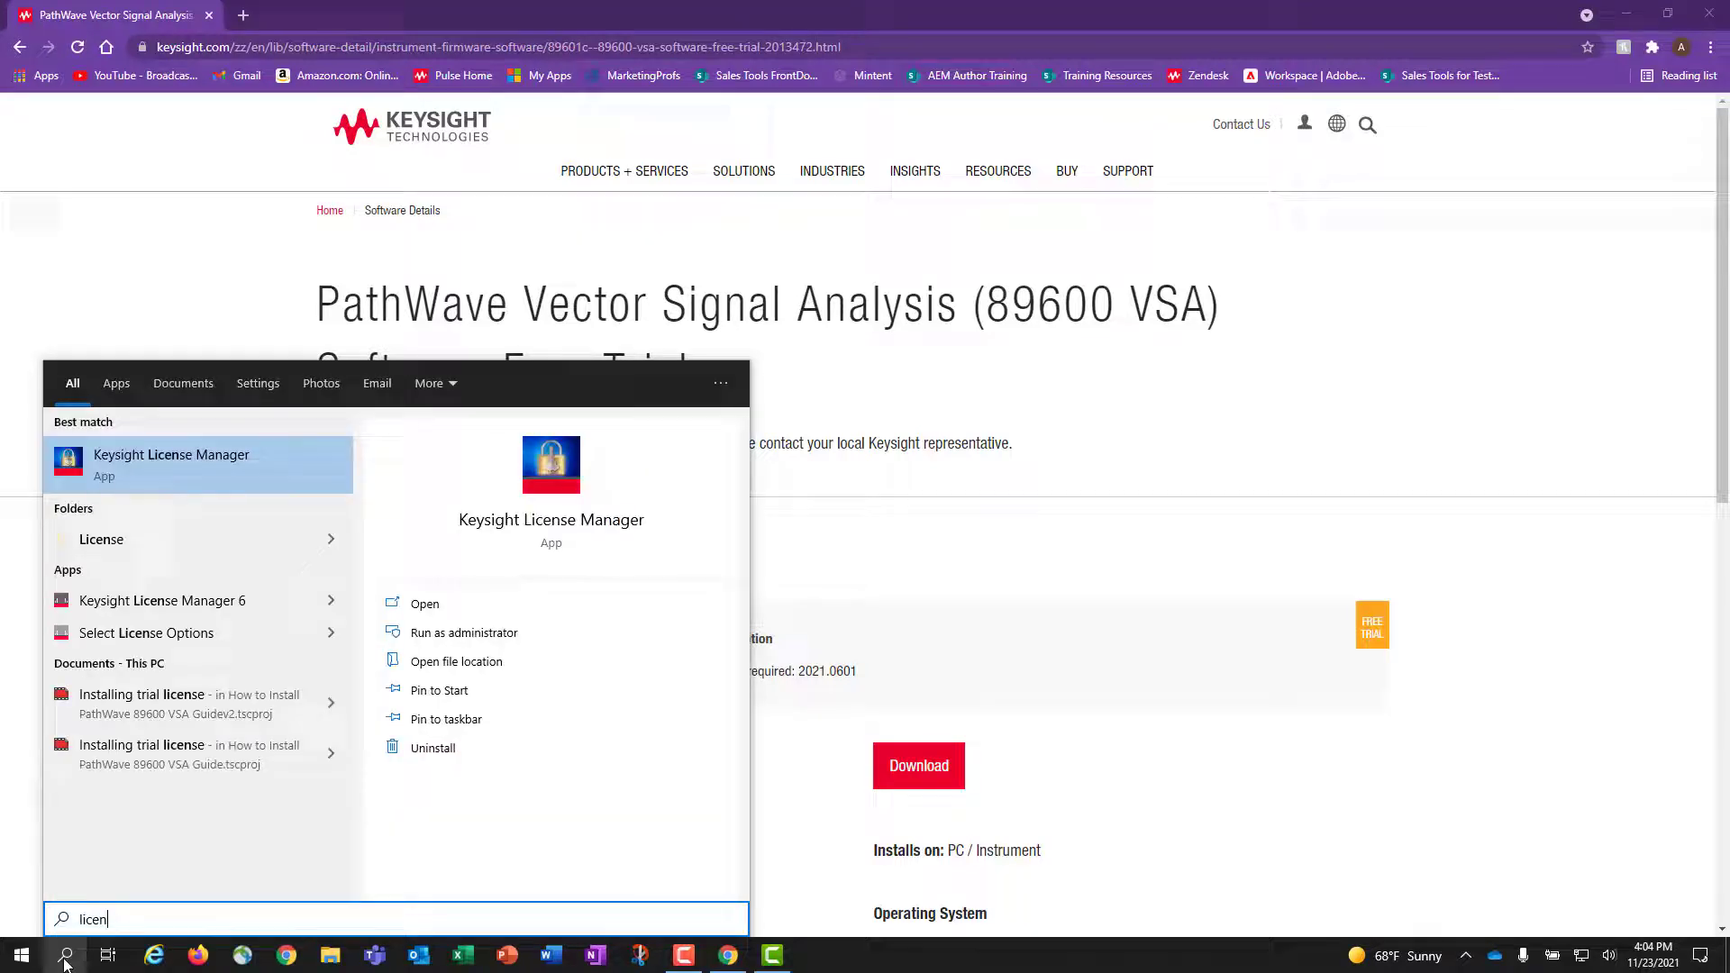
pyautogui.click(216, 458)
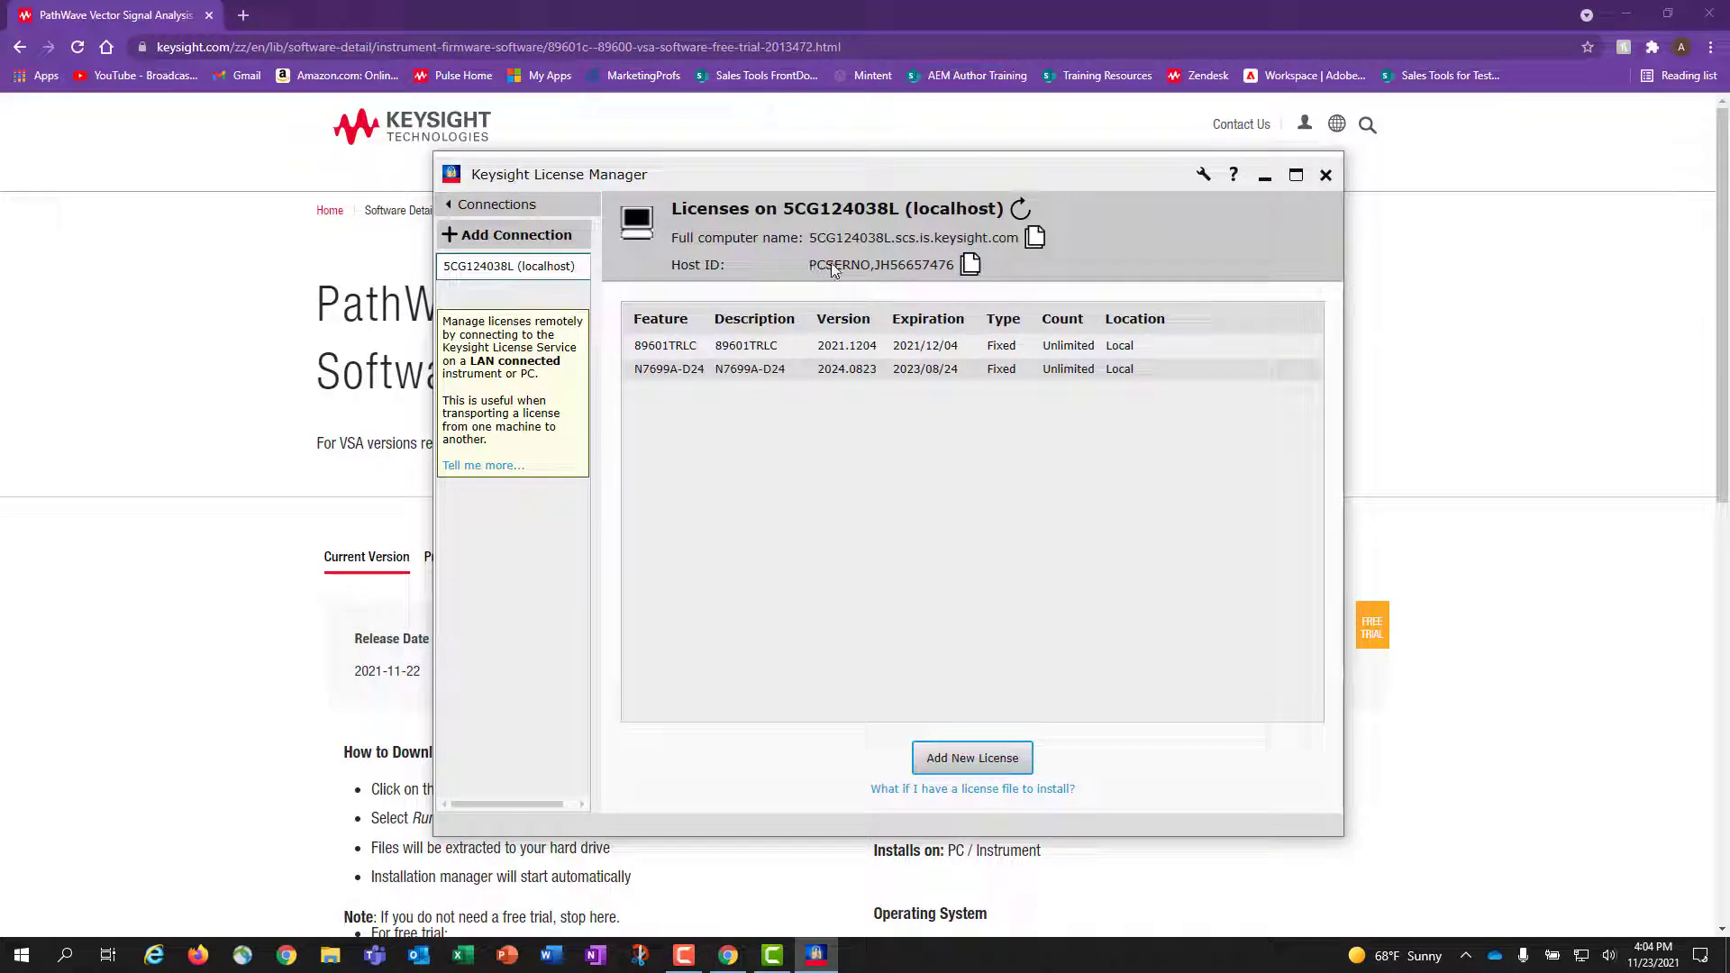
pyautogui.click(970, 264)
pyautogui.click(971, 264)
# Request the 89601TRLC-TRL free trial license from the 89600 VSA trial page and continue.
pyautogui.click(1435, 466)
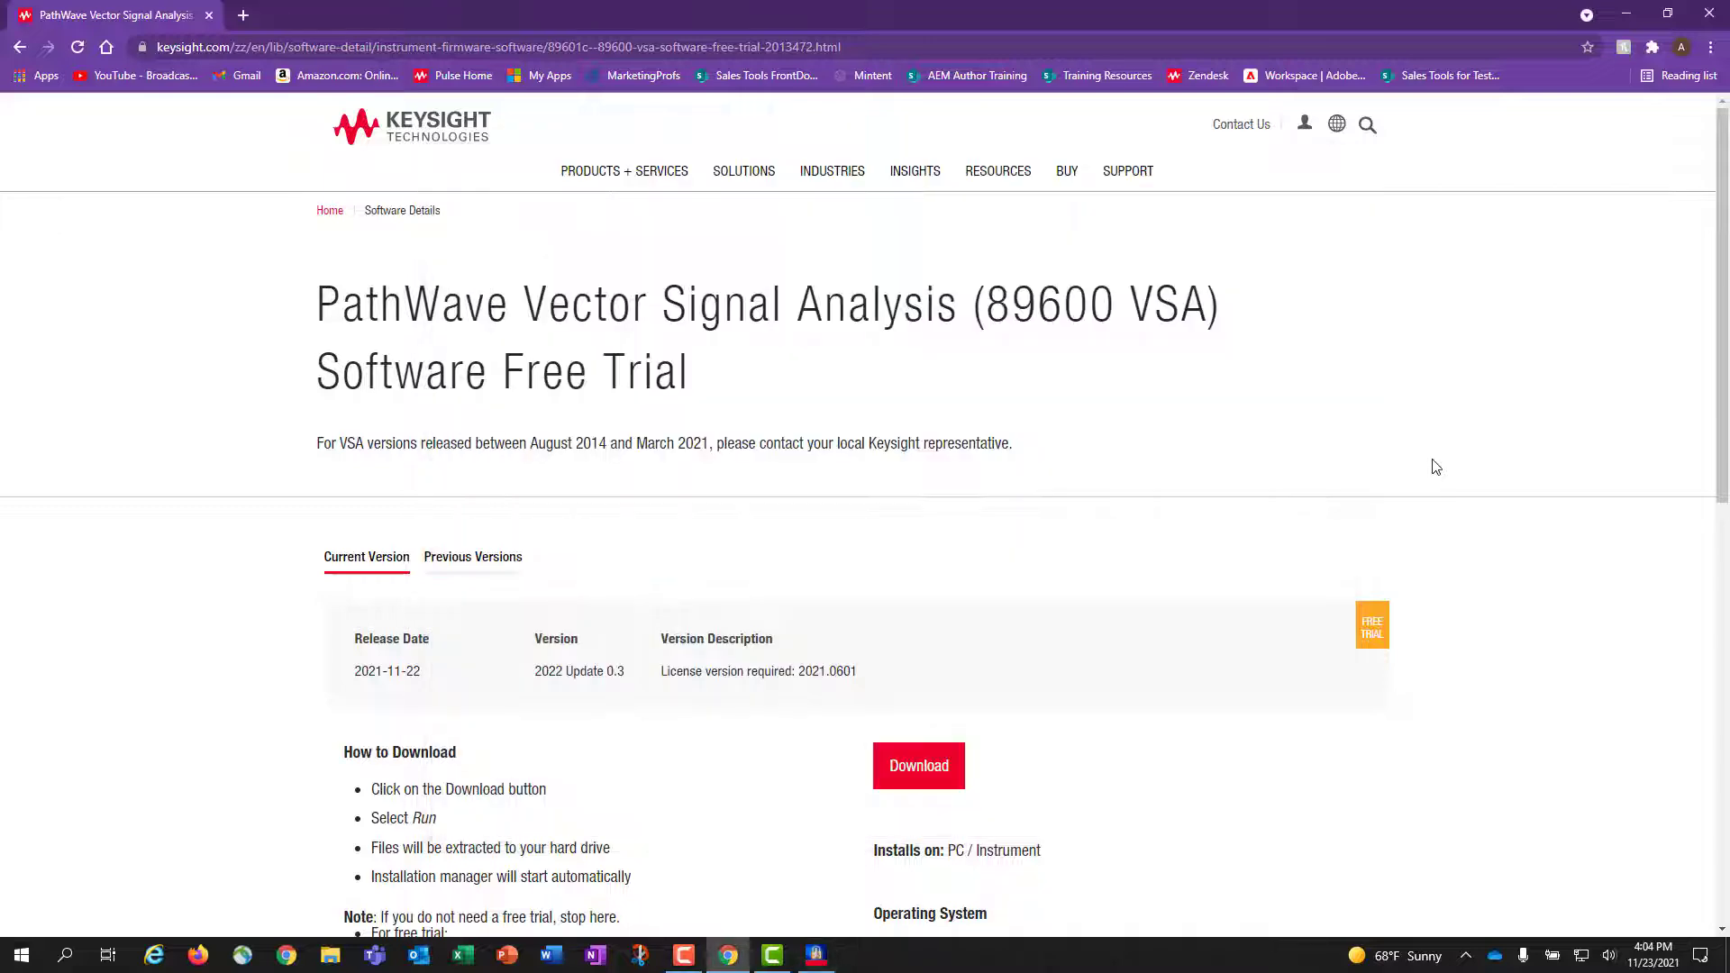
pyautogui.scroll(-5, 908, 546)
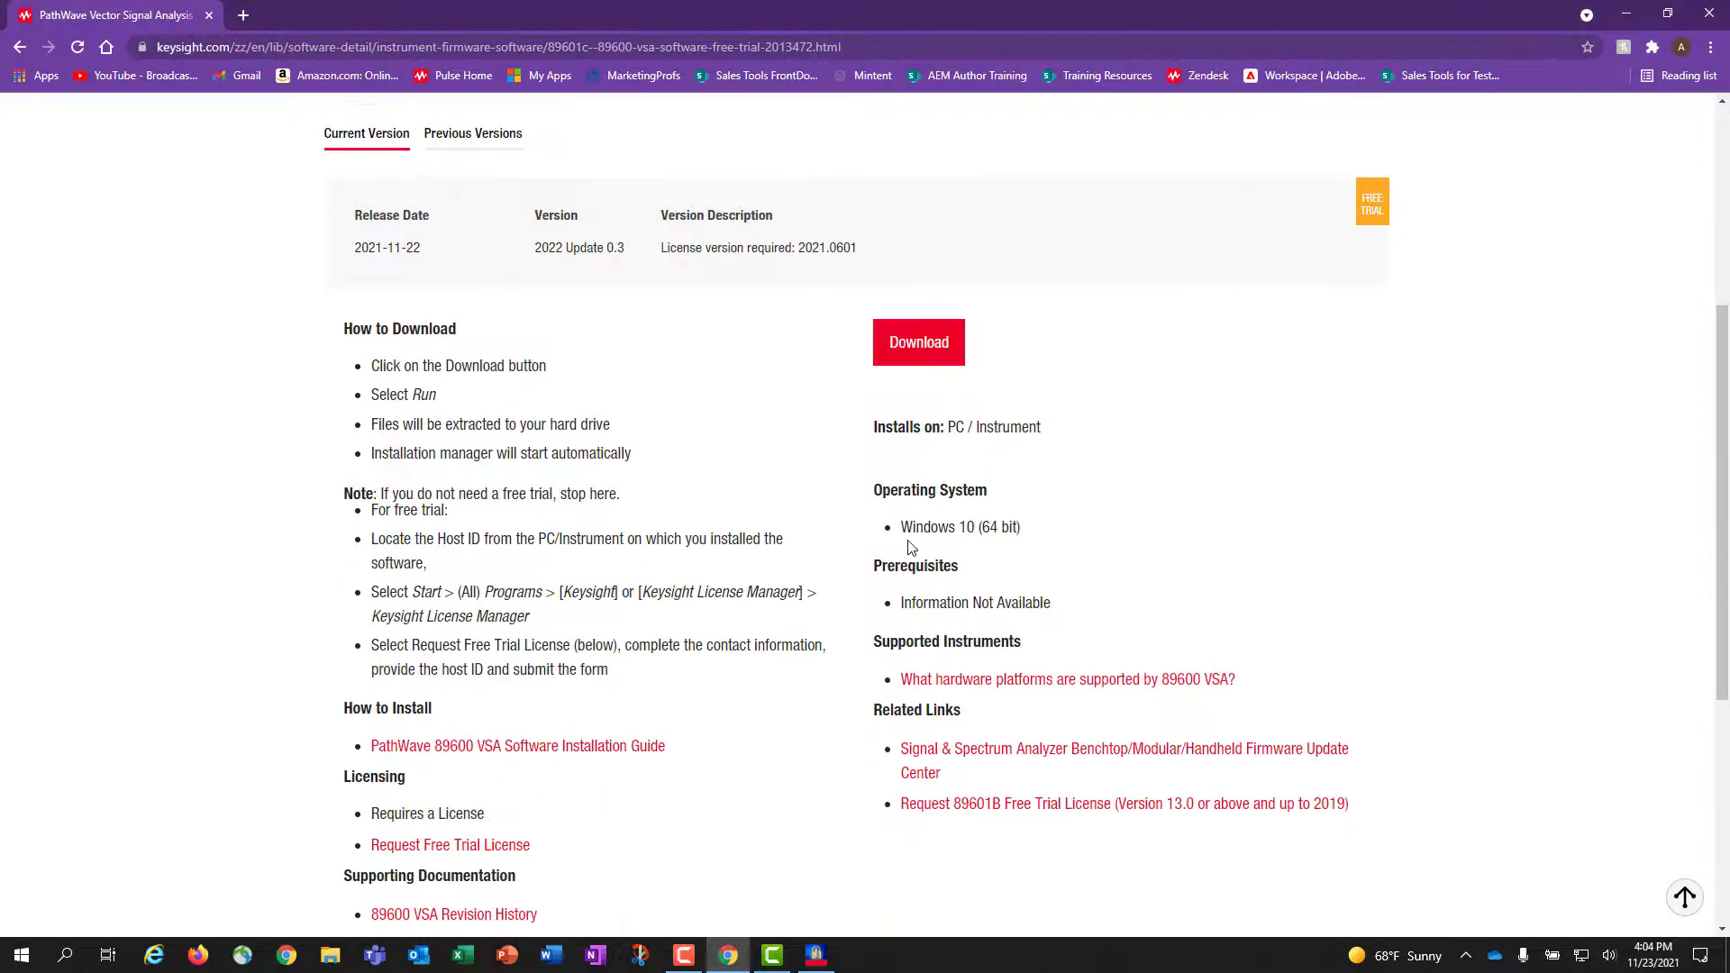
pyautogui.scroll(-2, 908, 546)
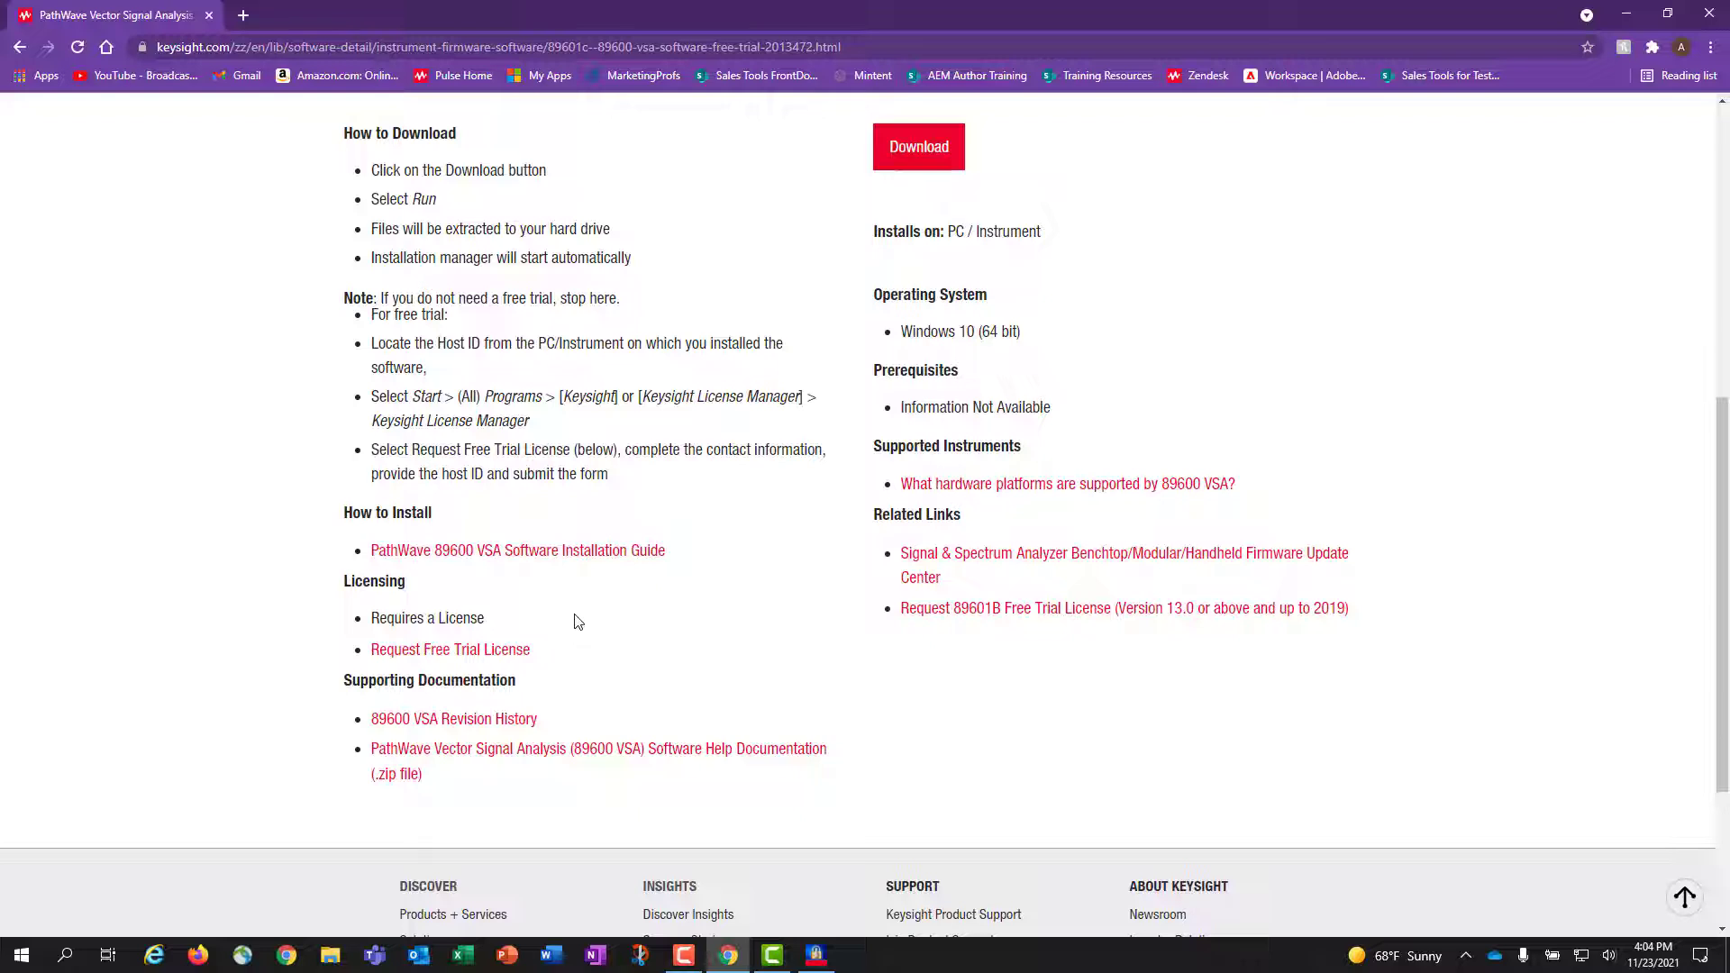
pyautogui.click(490, 664)
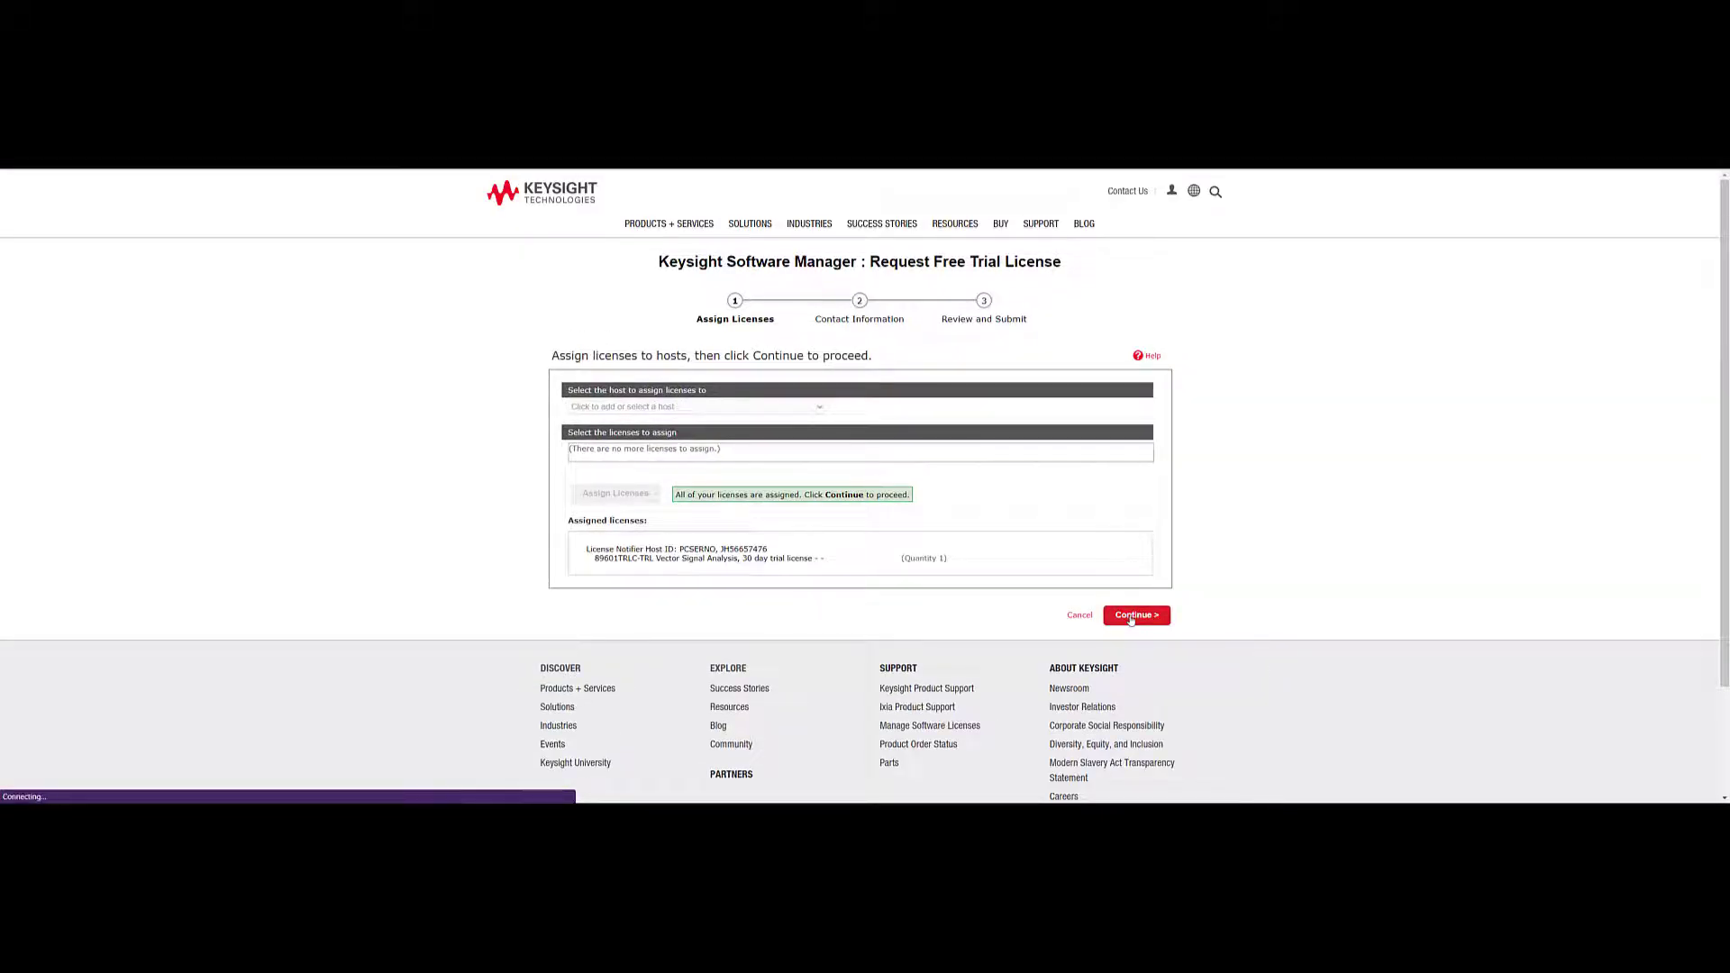
pyautogui.click(1132, 617)
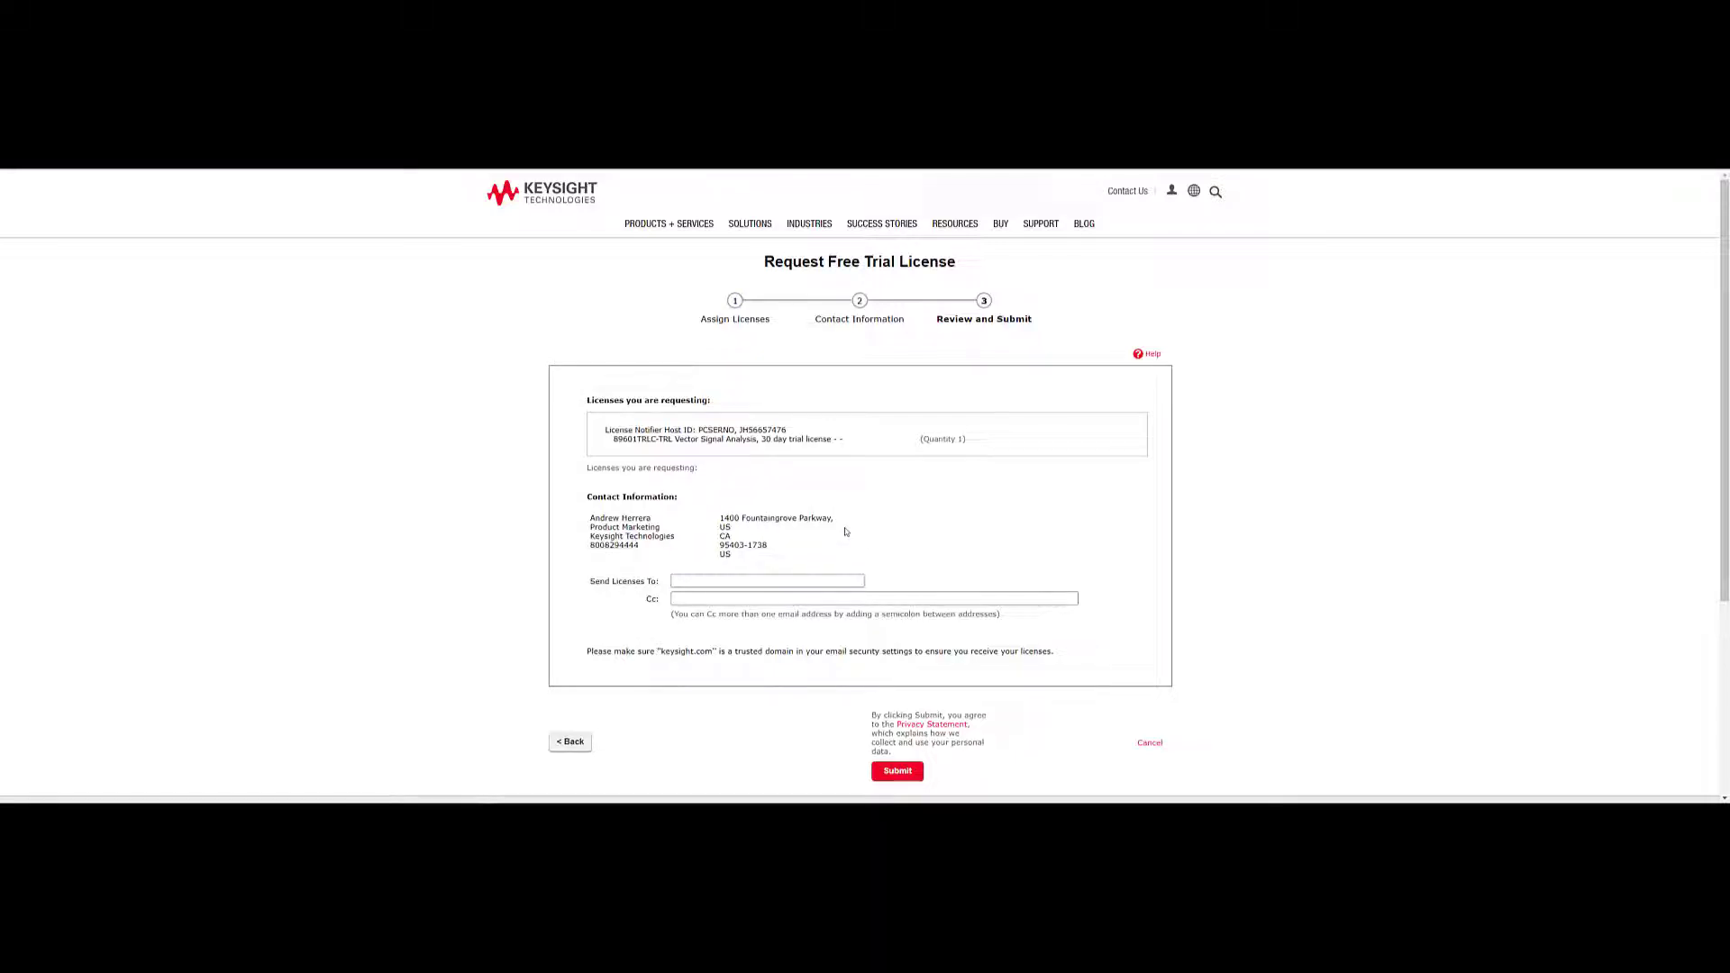
# Fill in the recipient's e-mail address and submit the trial license request.
pyautogui.click(772, 581)
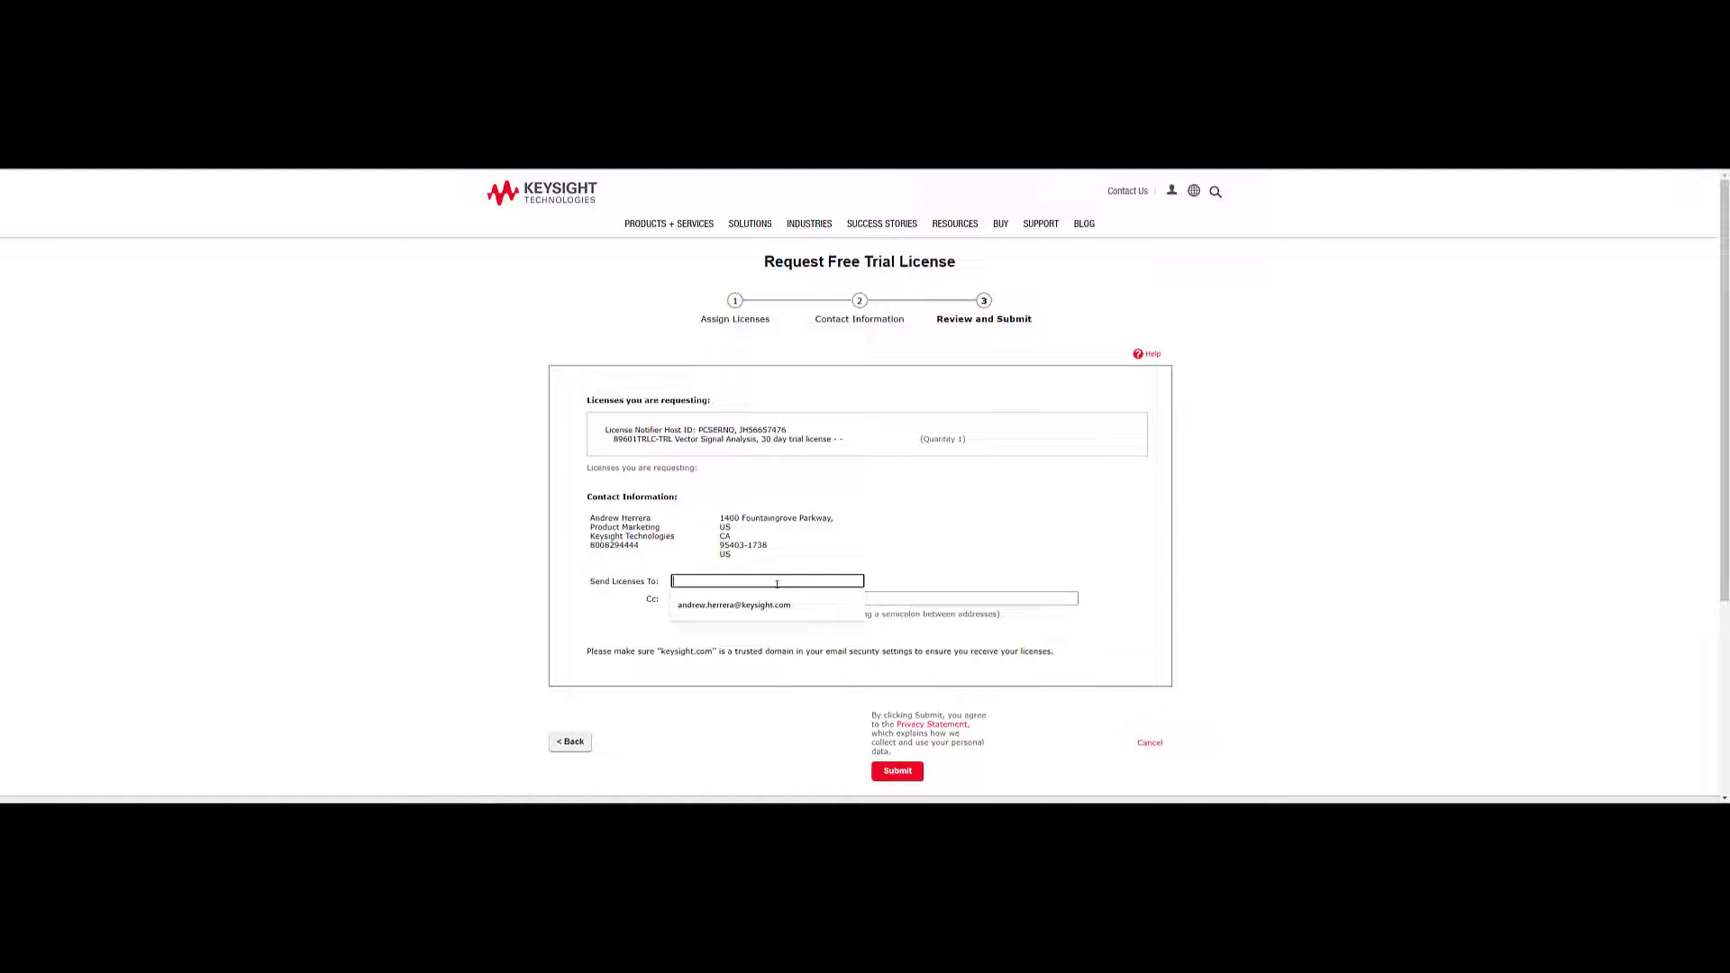
pyautogui.click(774, 605)
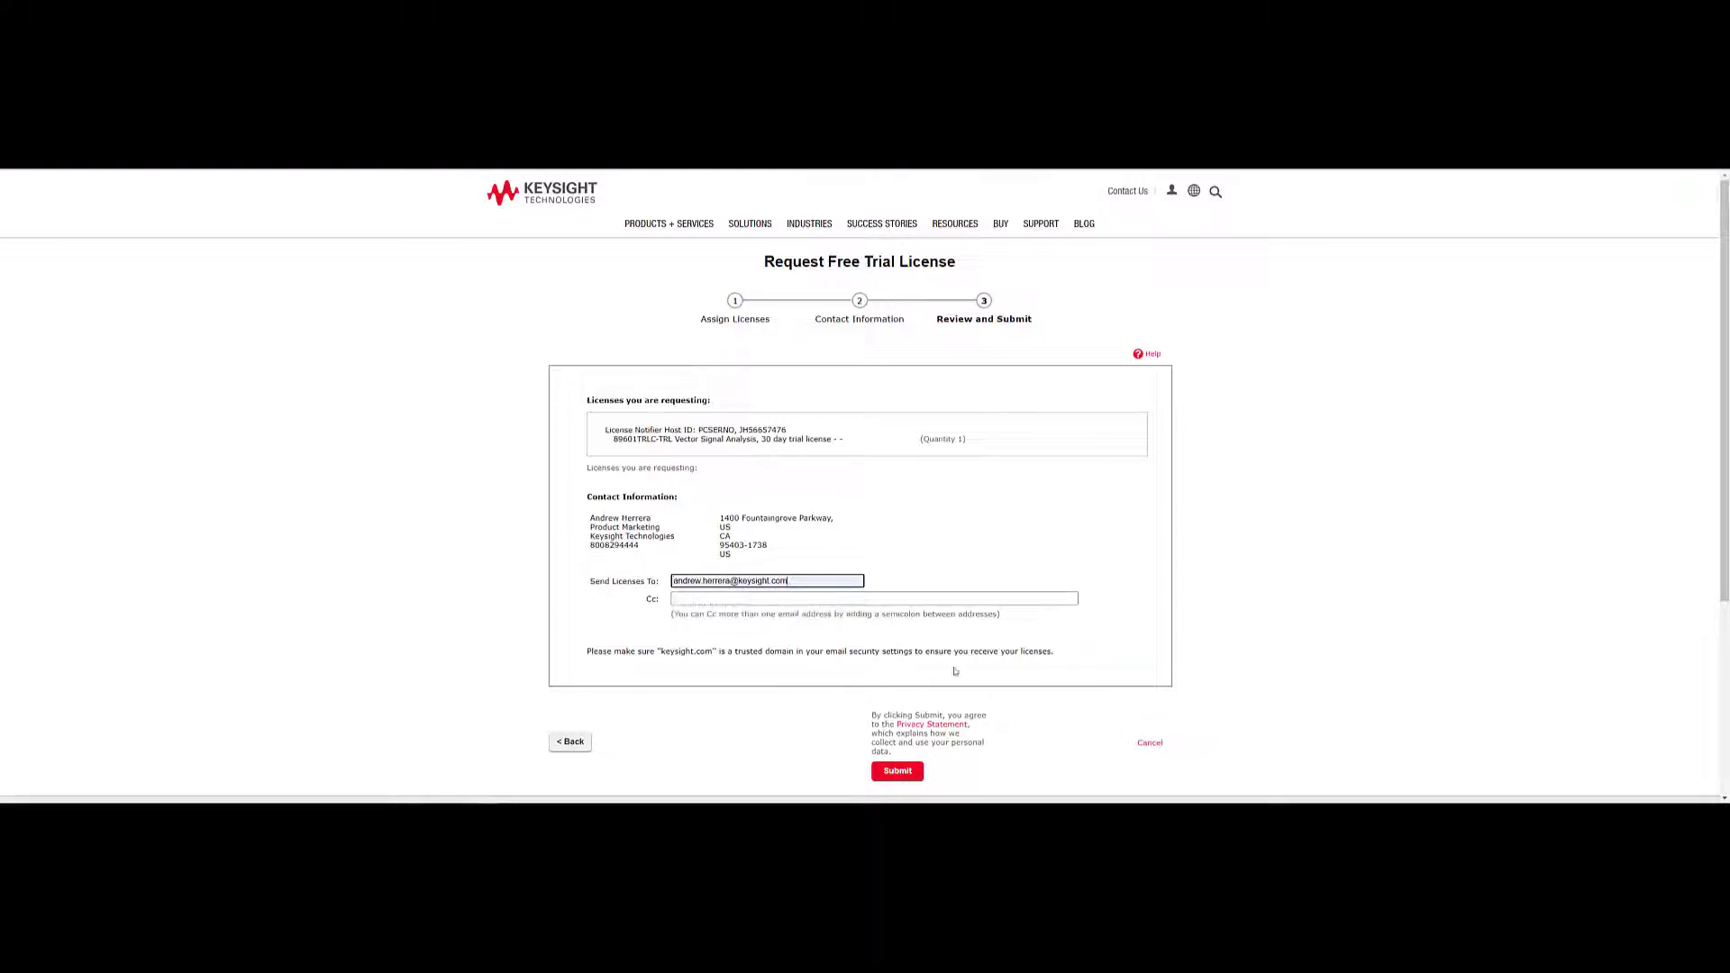
pyautogui.click(906, 775)
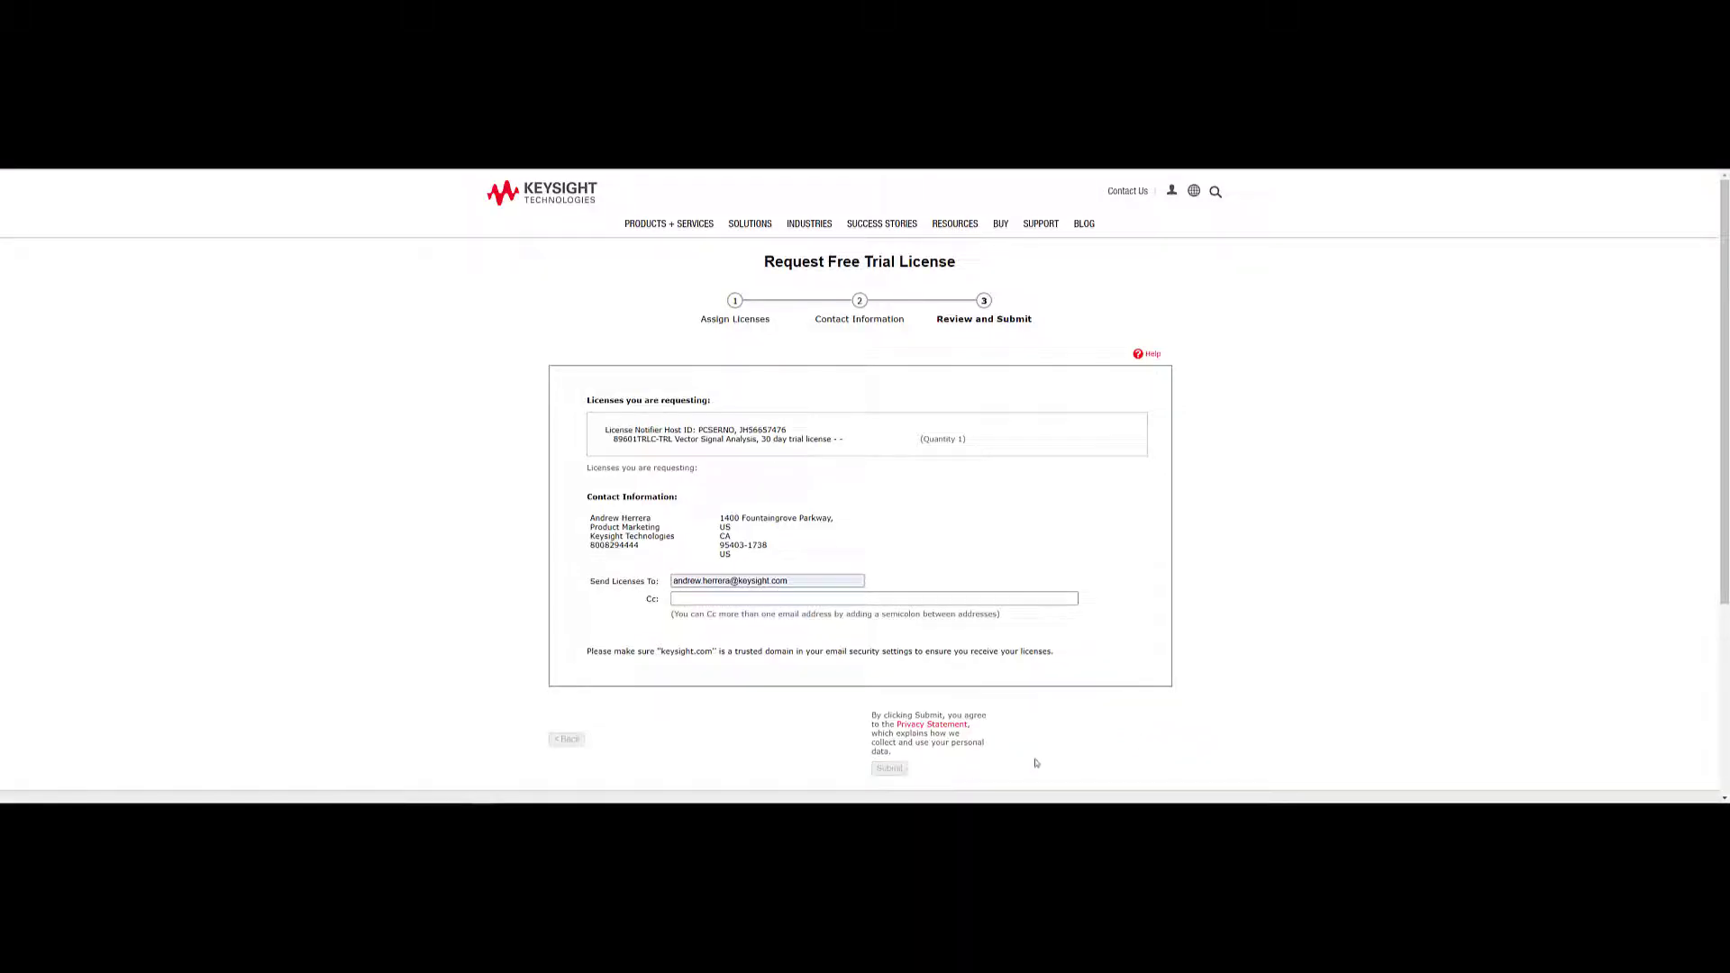
pyautogui.click(870, 527)
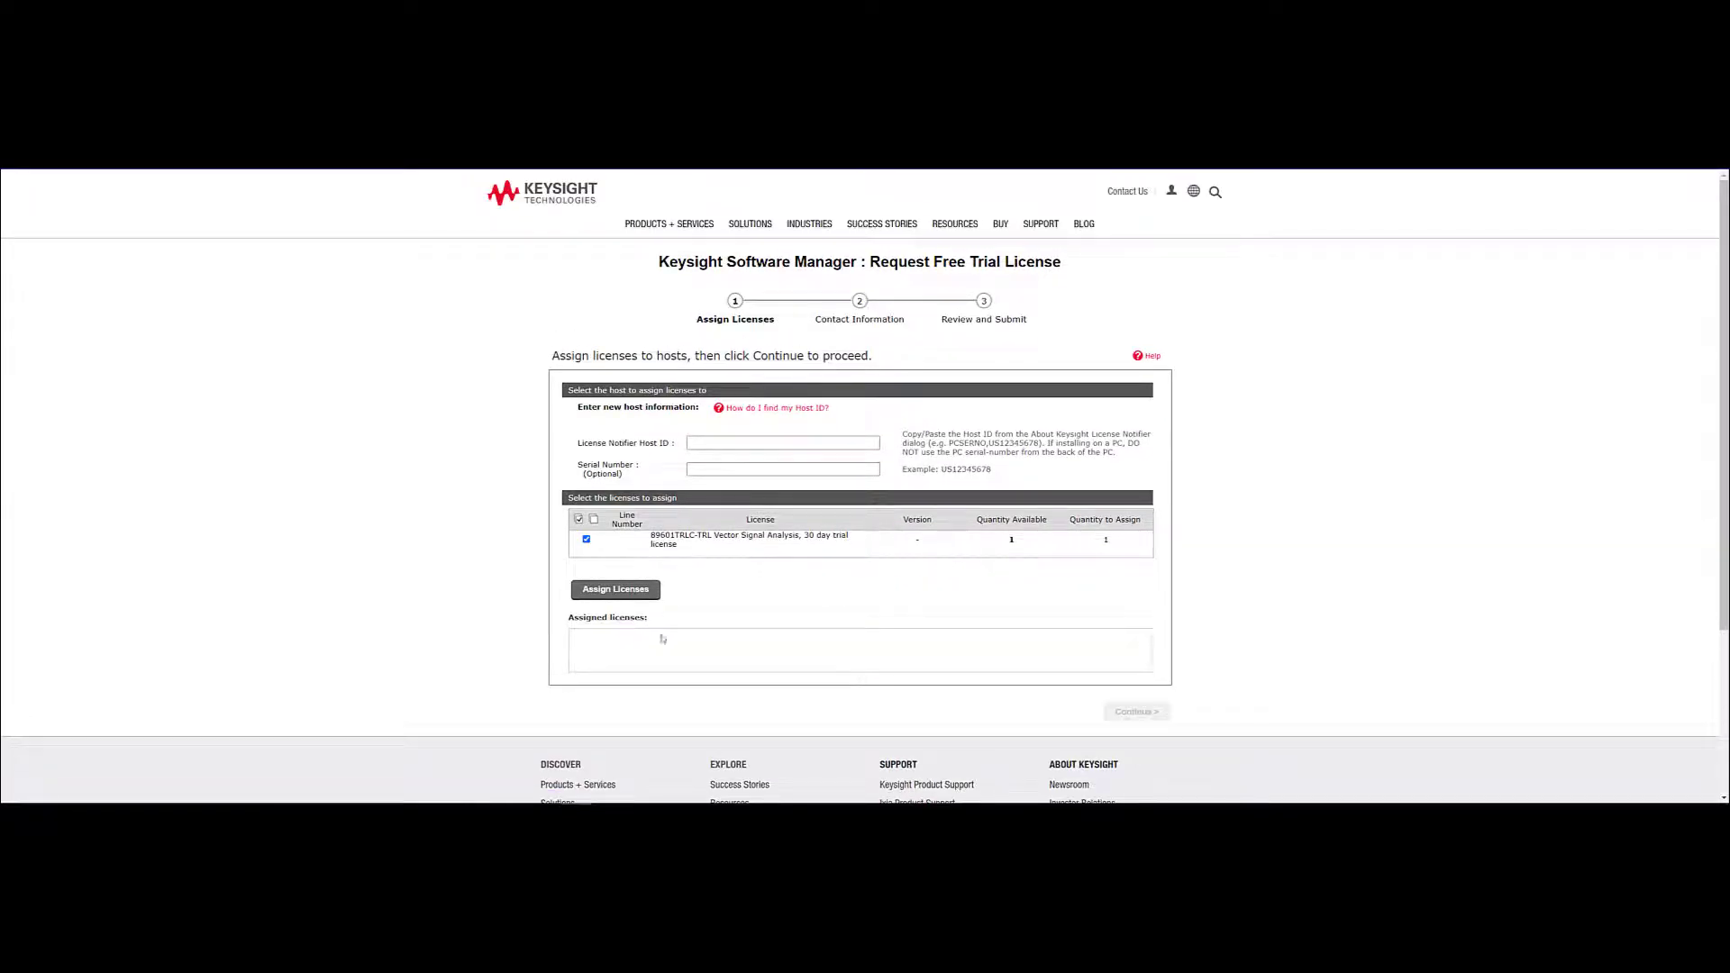
# Install the downloaded .lic trial license file from Downloads in Keysight License Manager.
pyautogui.hotkey('alt', 'Tab')
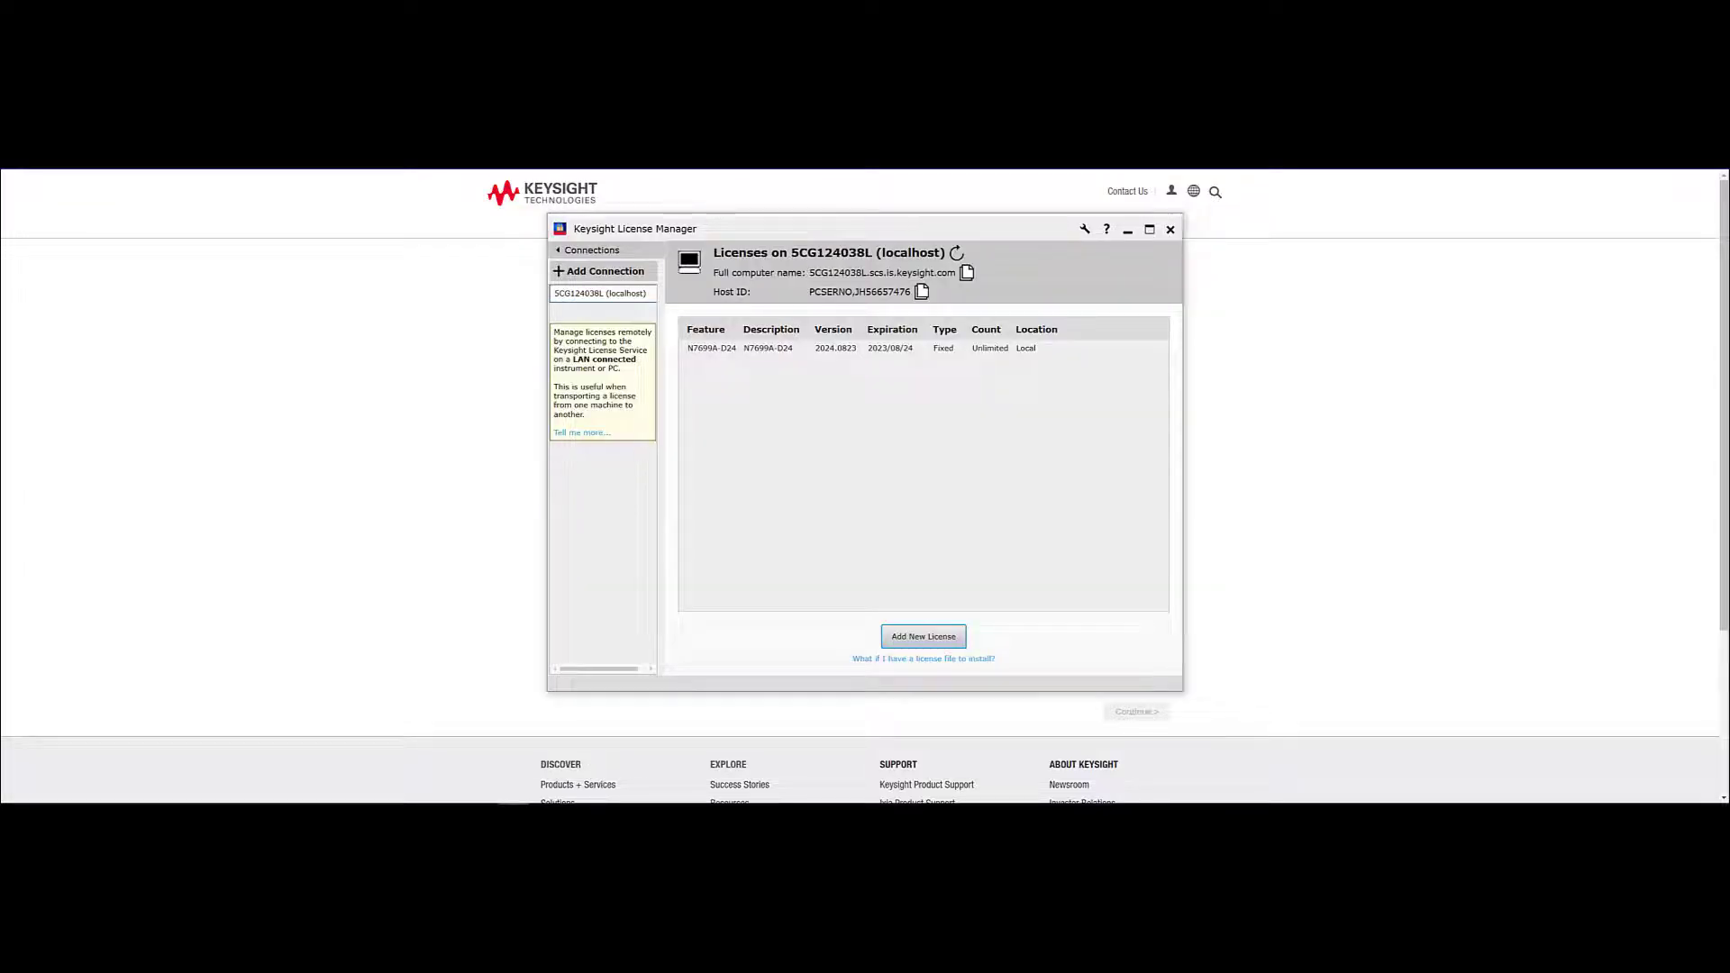
pyautogui.click(1086, 231)
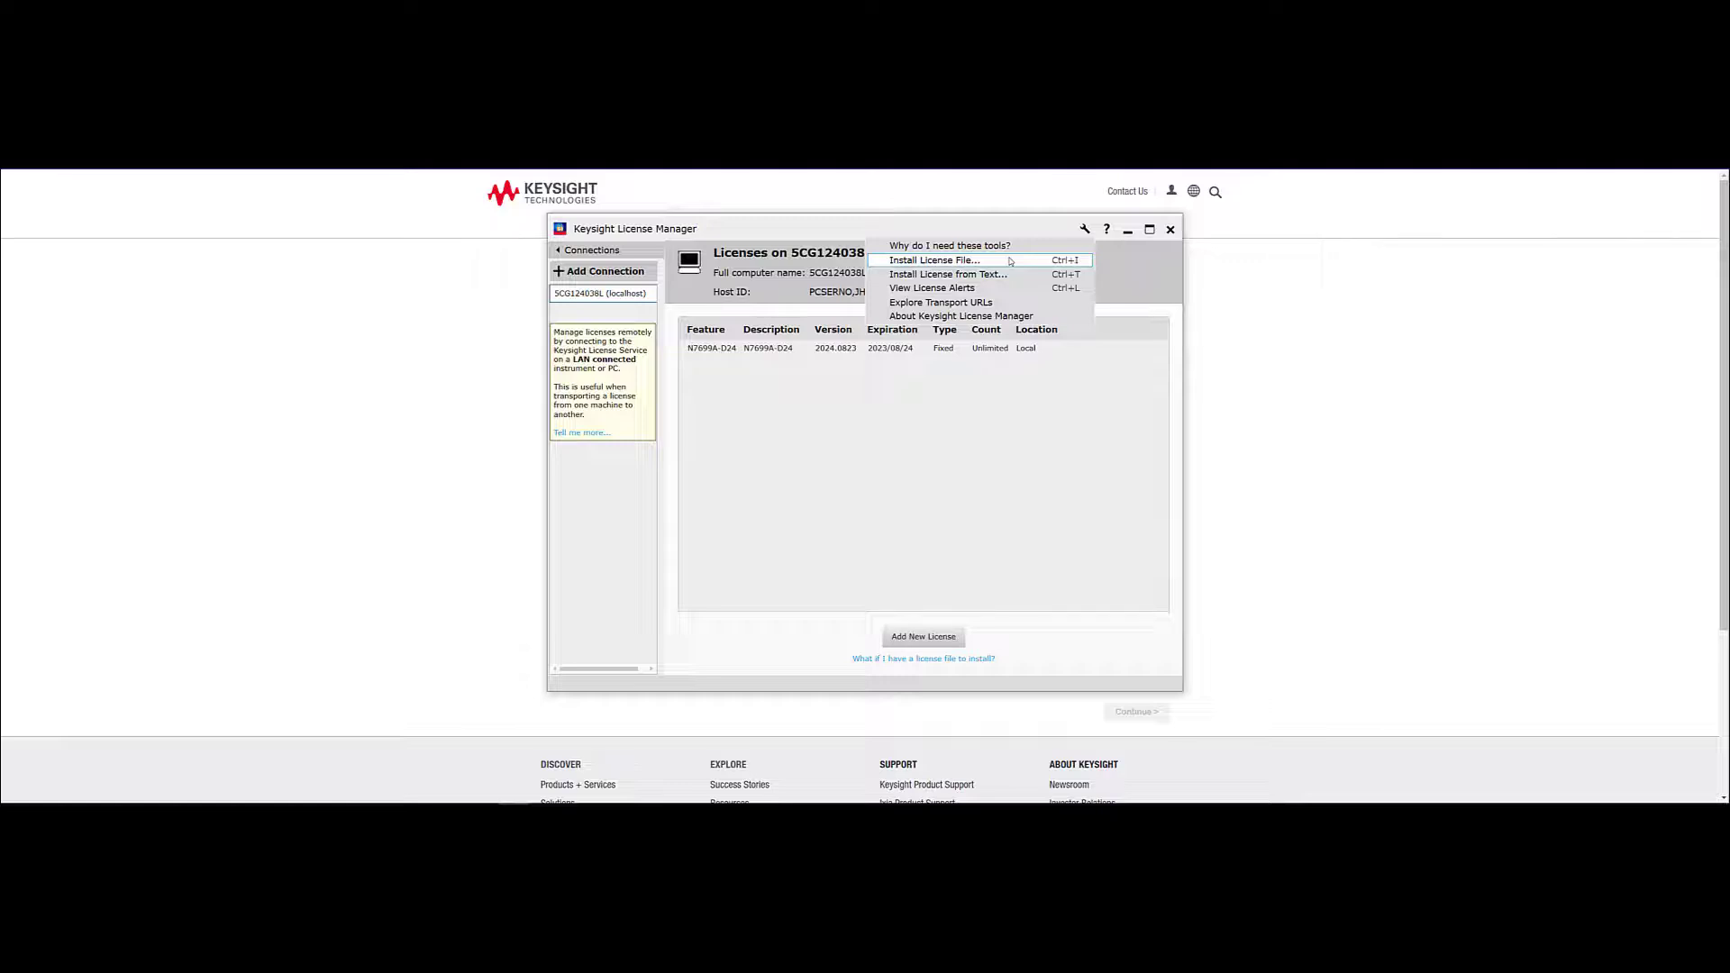
pyautogui.click(1010, 261)
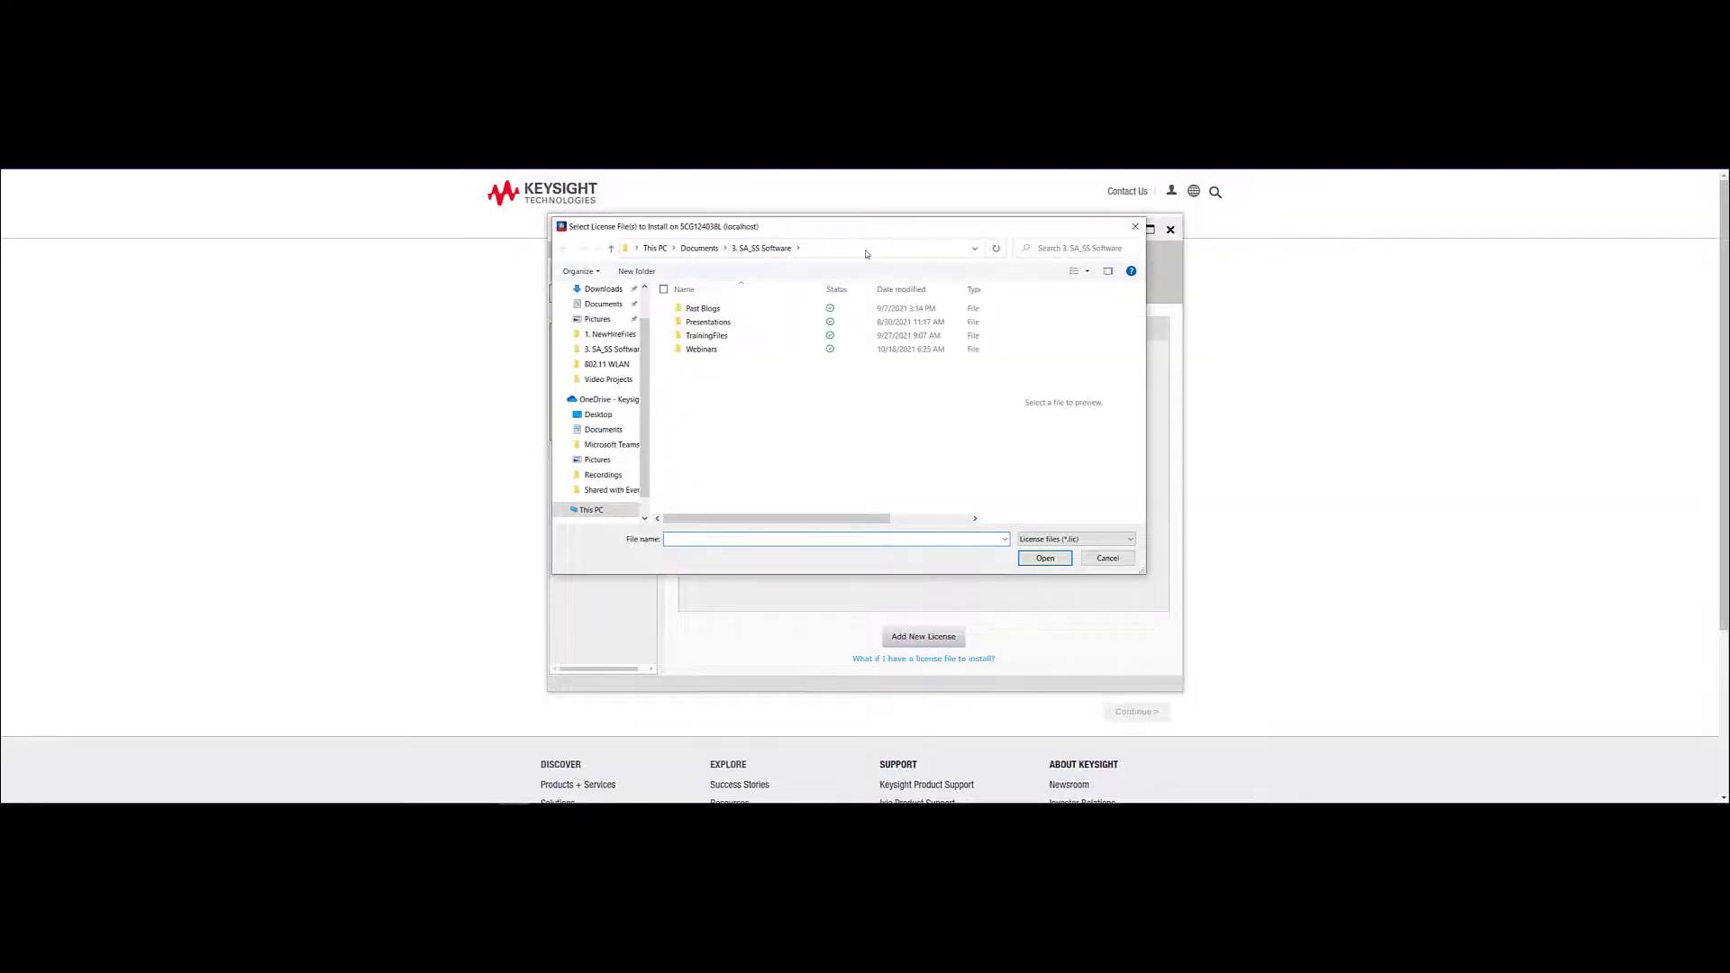
pyautogui.click(603, 293)
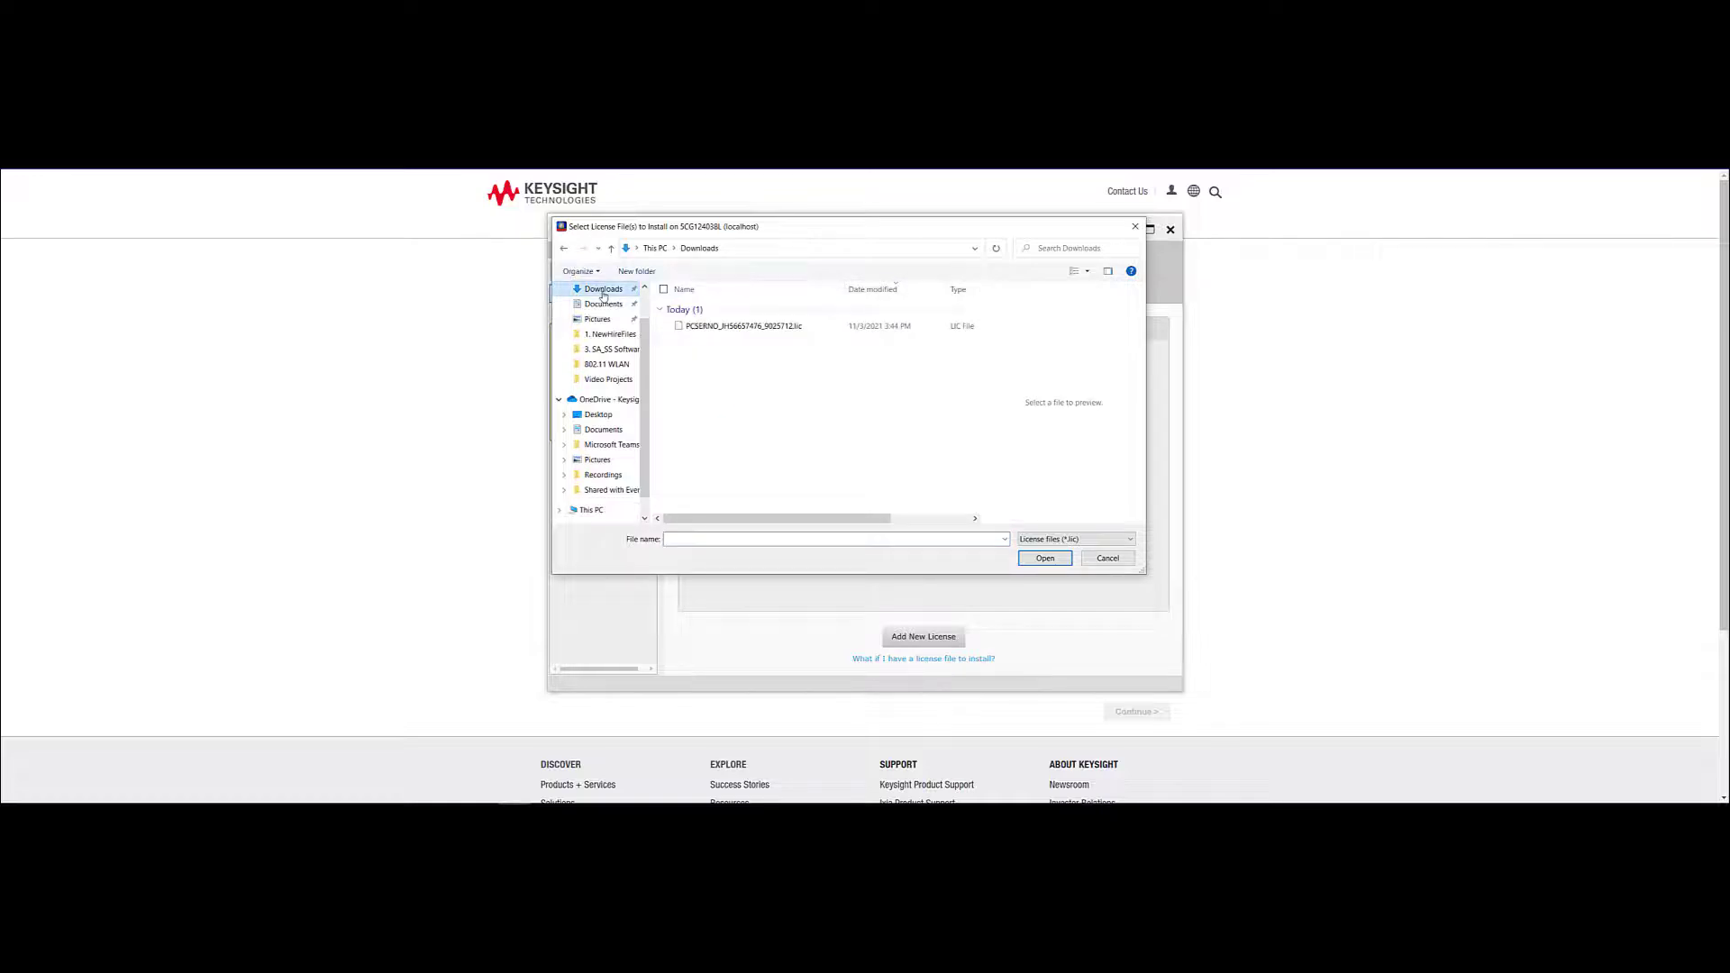
pyautogui.scroll(1, 604, 306)
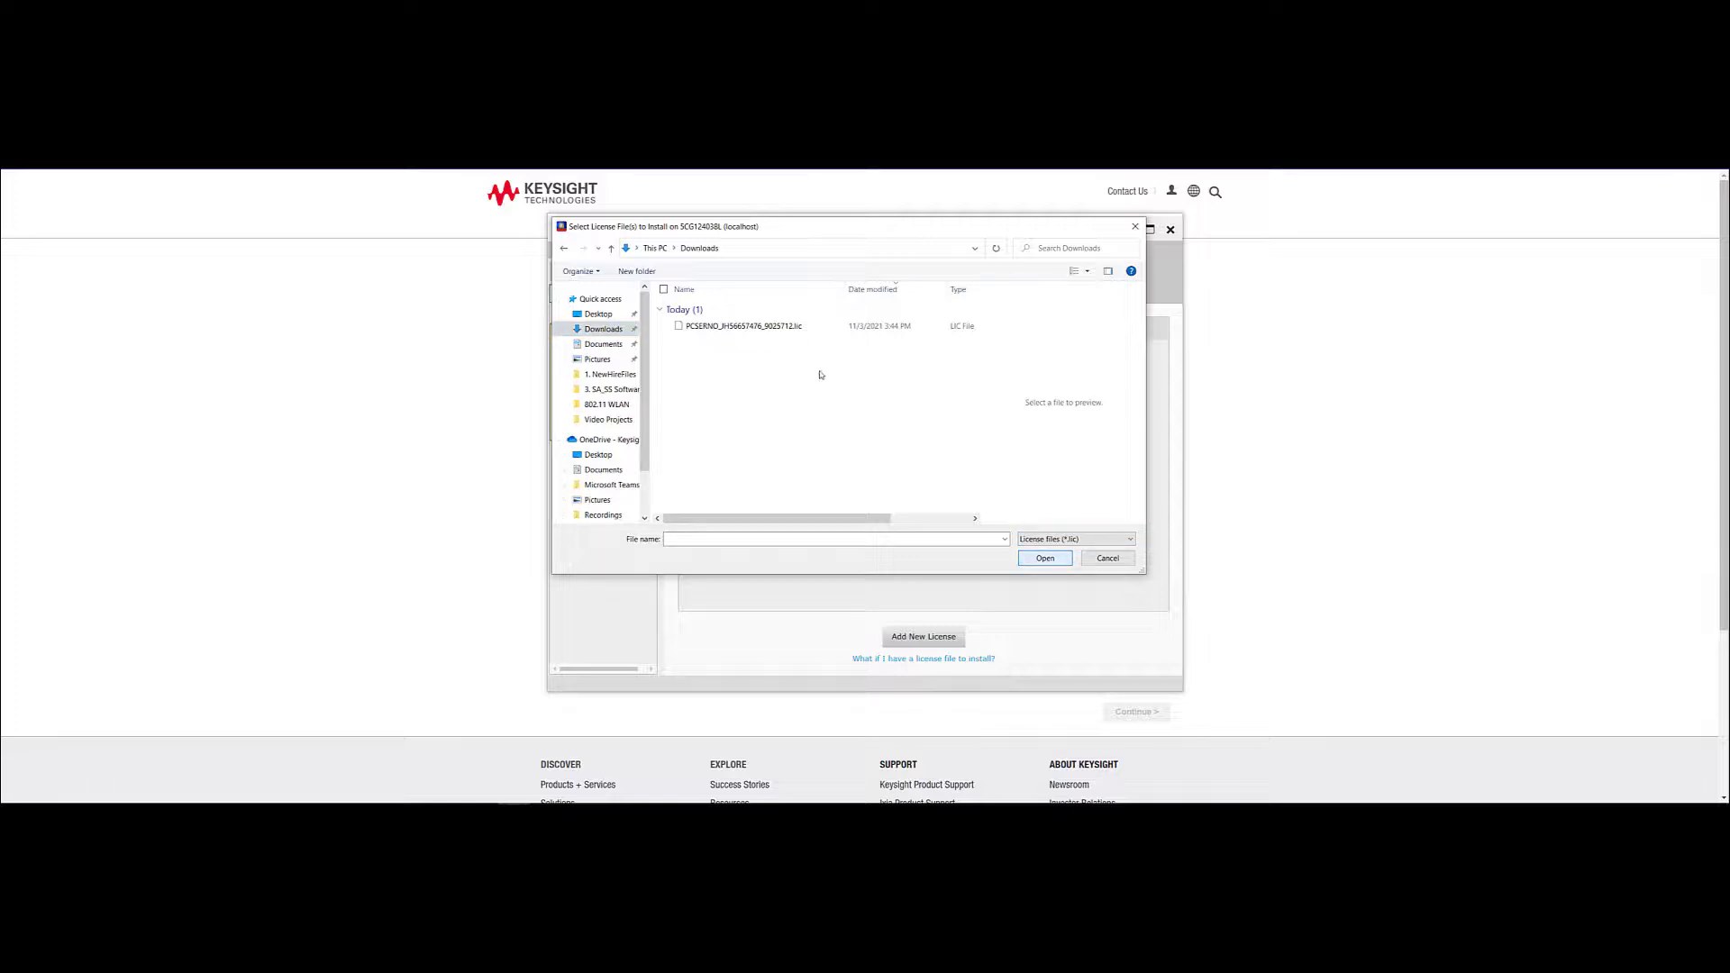
pyautogui.click(786, 328)
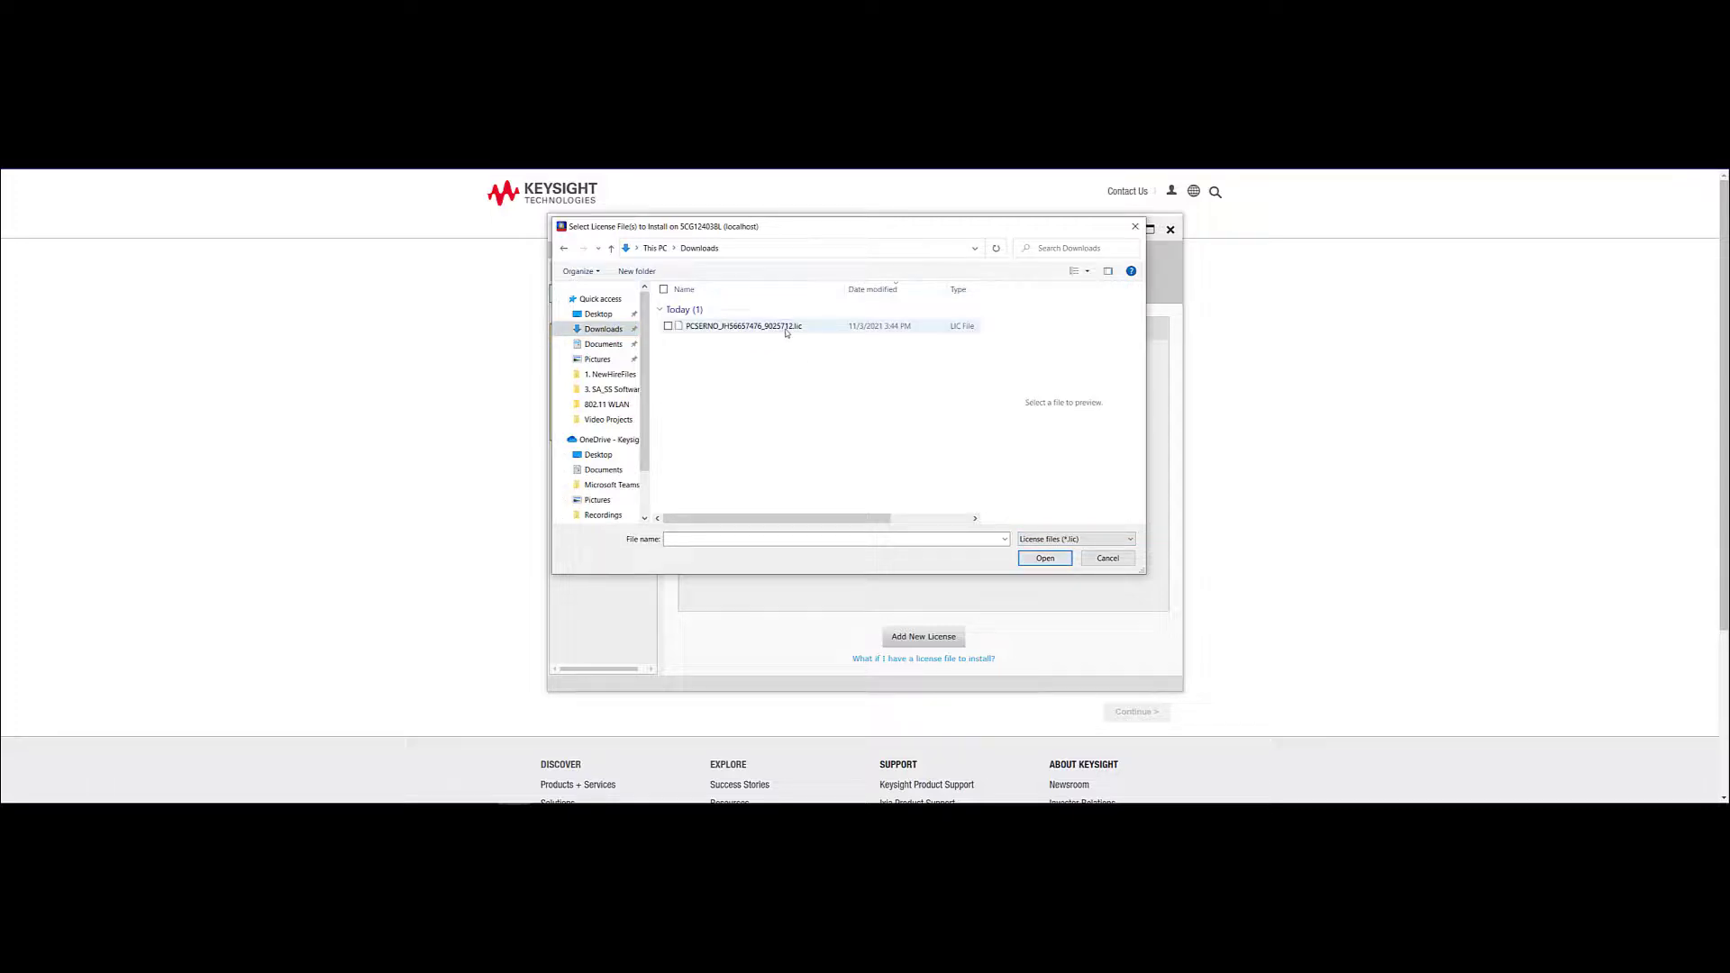
pyautogui.click(1045, 558)
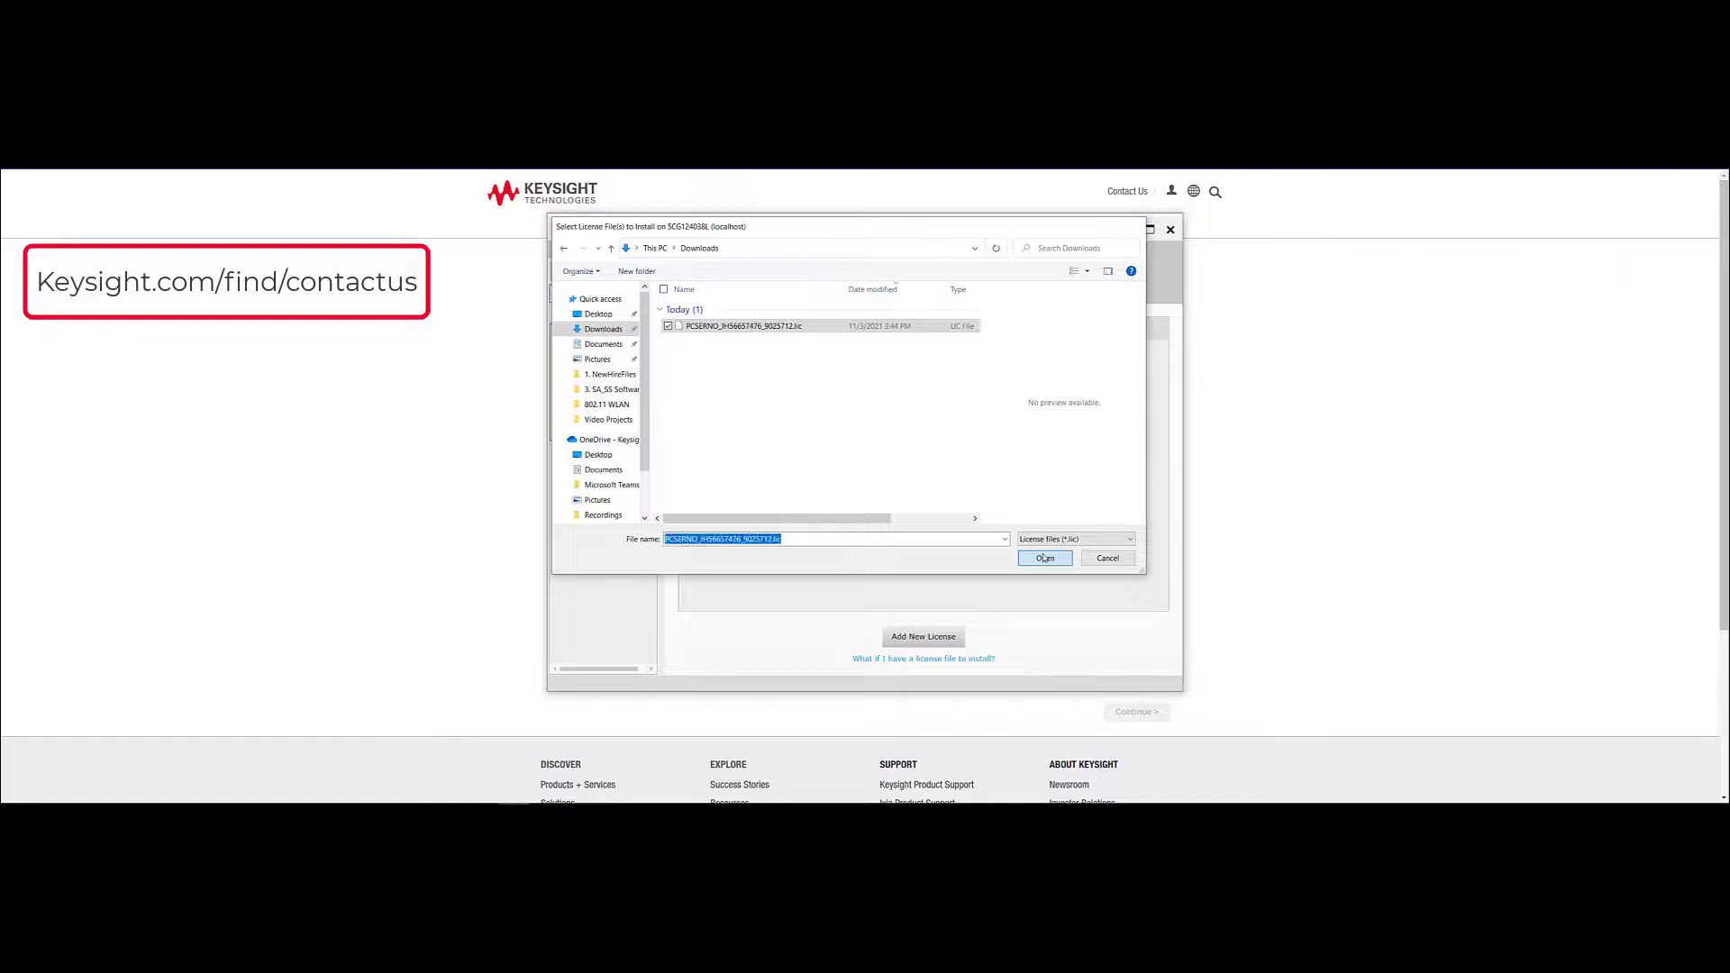